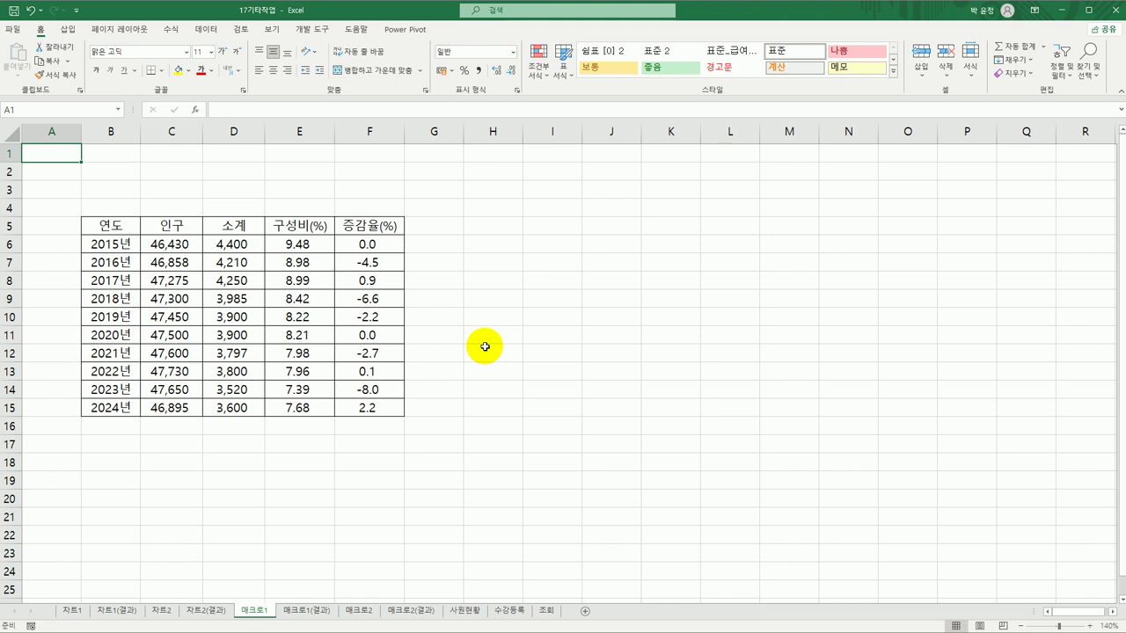
click(517, 212)
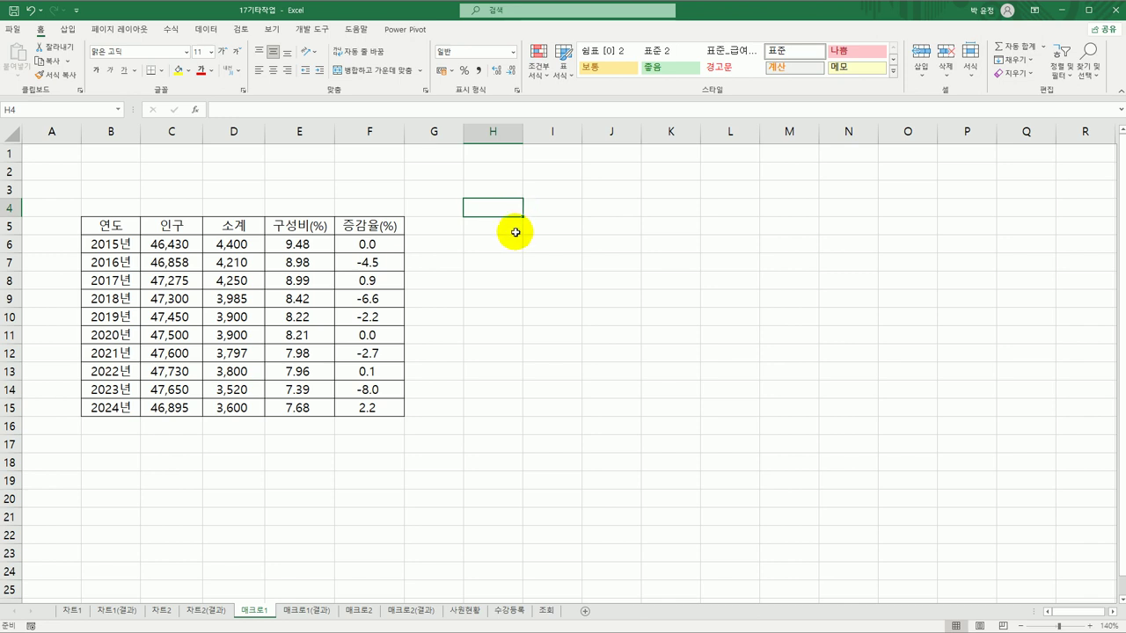
click(514, 230)
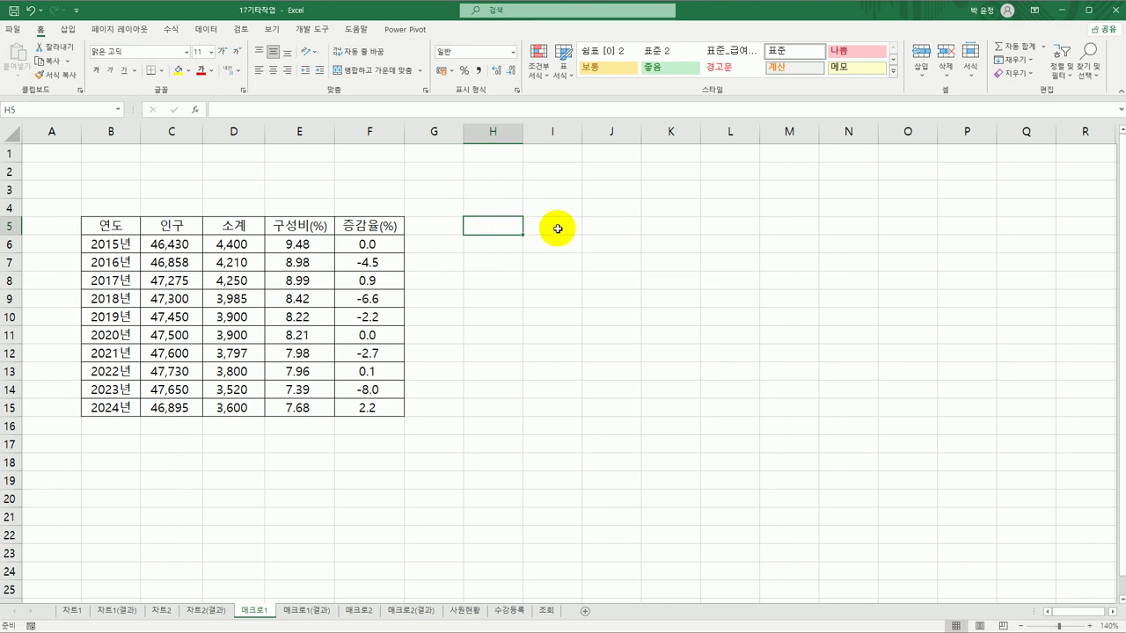
click(558, 229)
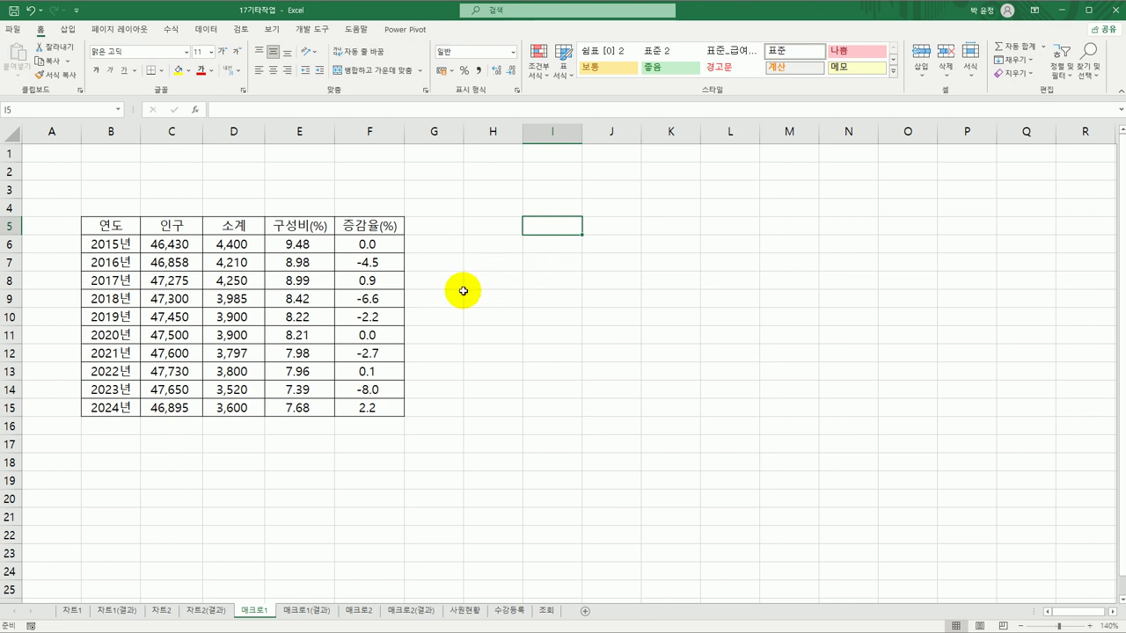
drag(367, 246, 359, 408)
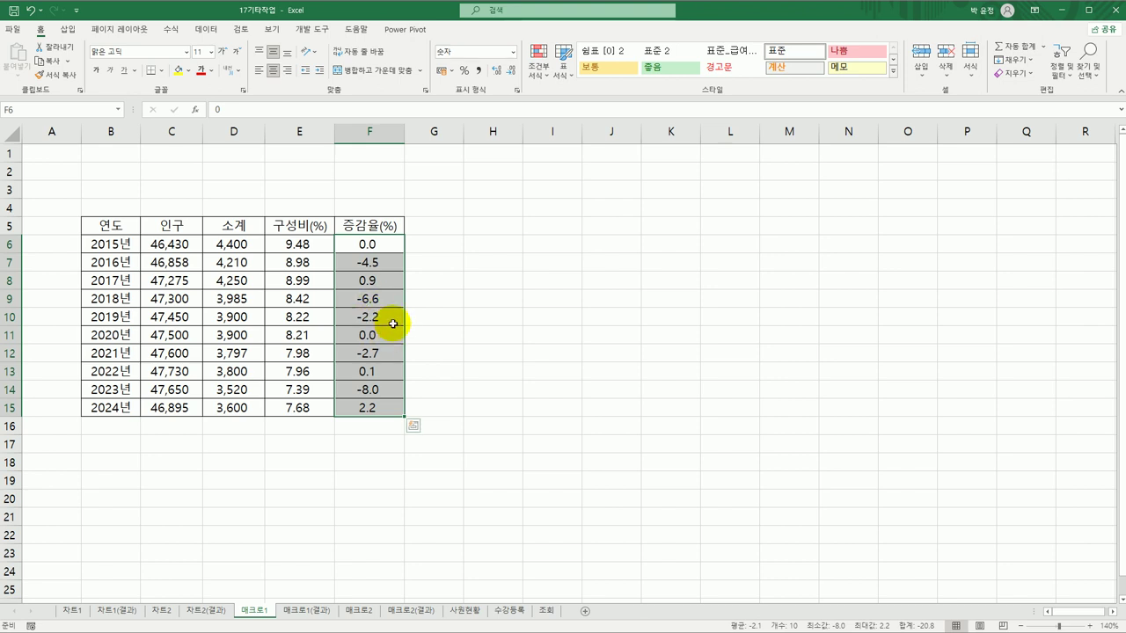
click(574, 264)
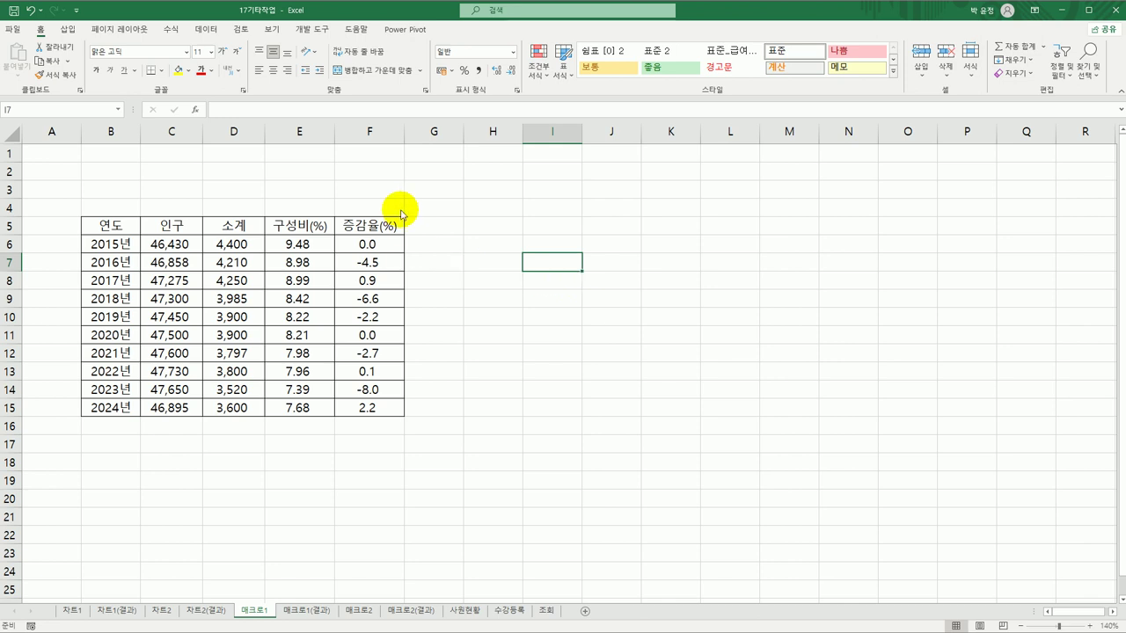
Check in the ribbon customization options that the 개발 도구 tab is enabled.
click(318, 33)
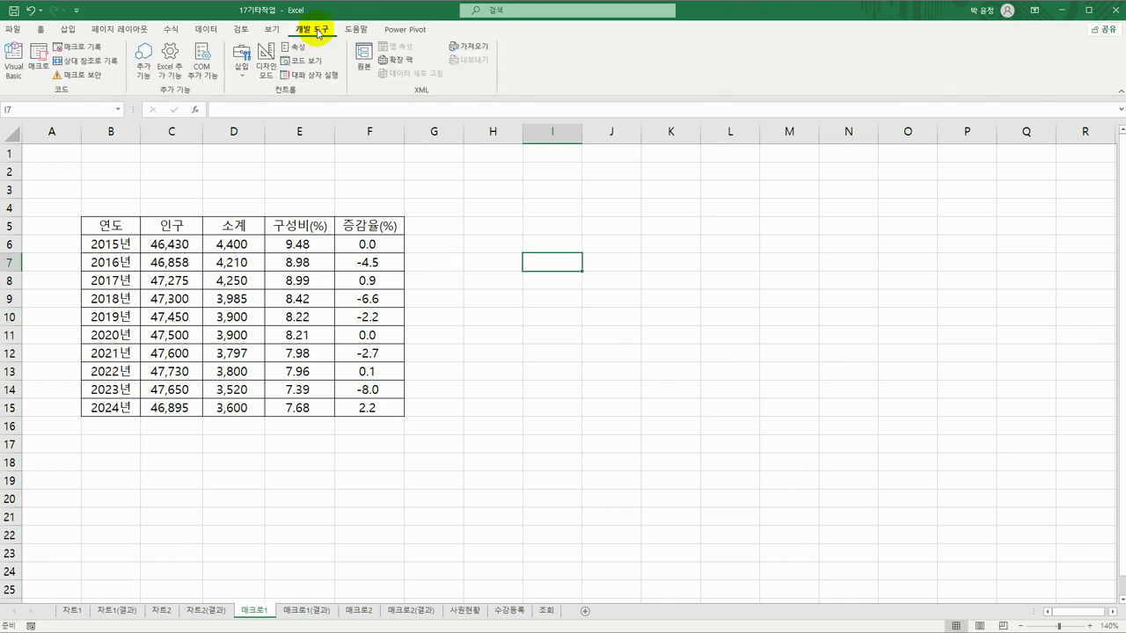
click(12, 29)
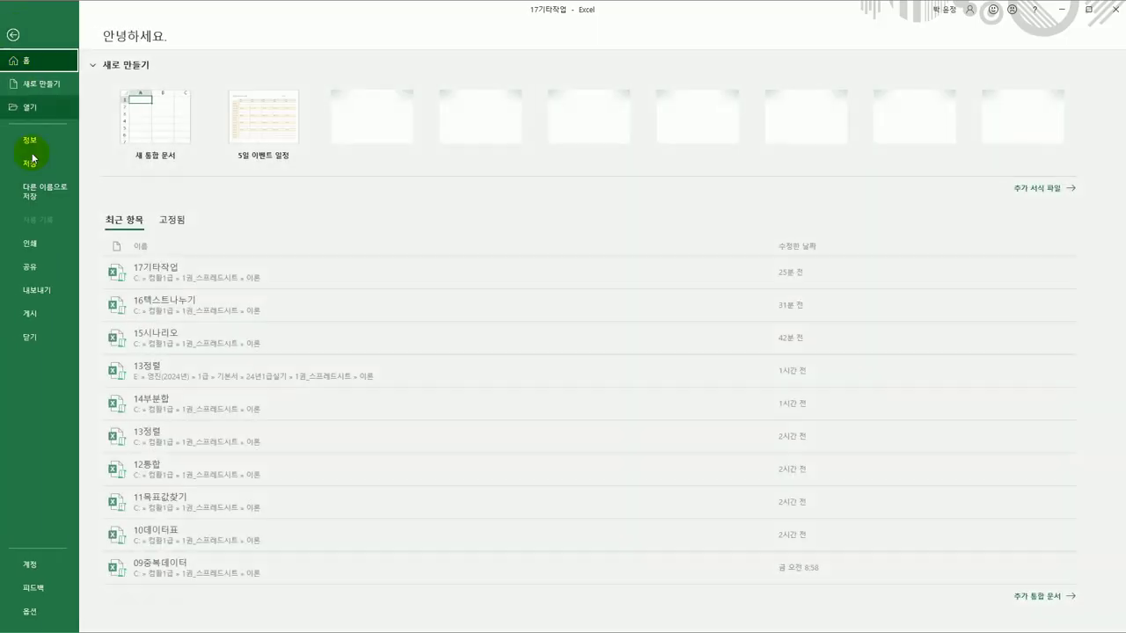
click(55, 616)
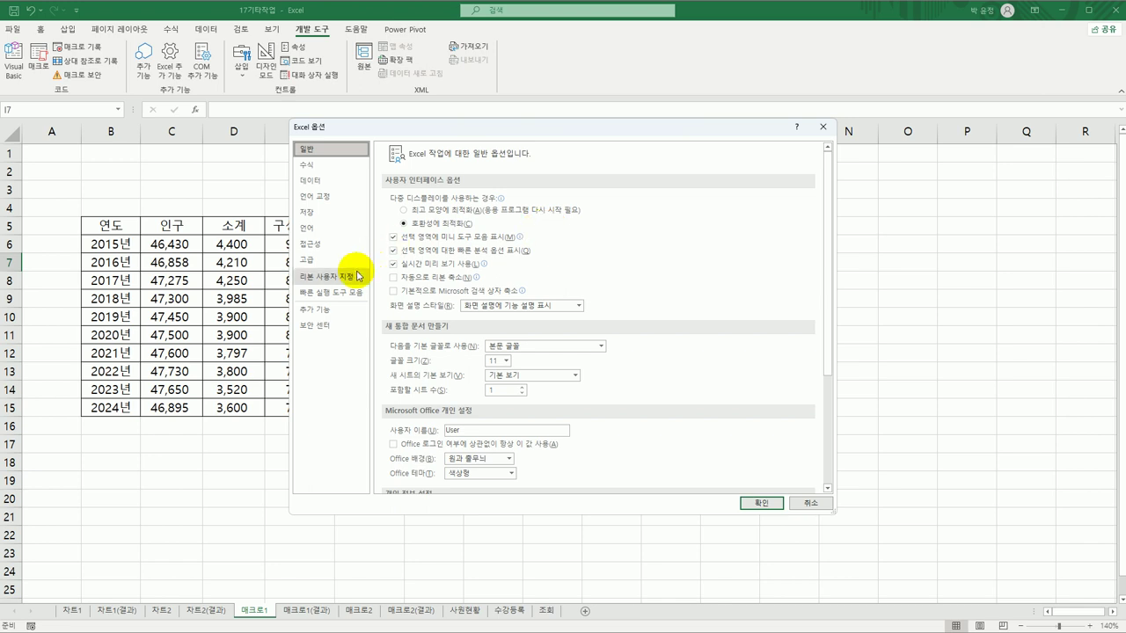
click(355, 278)
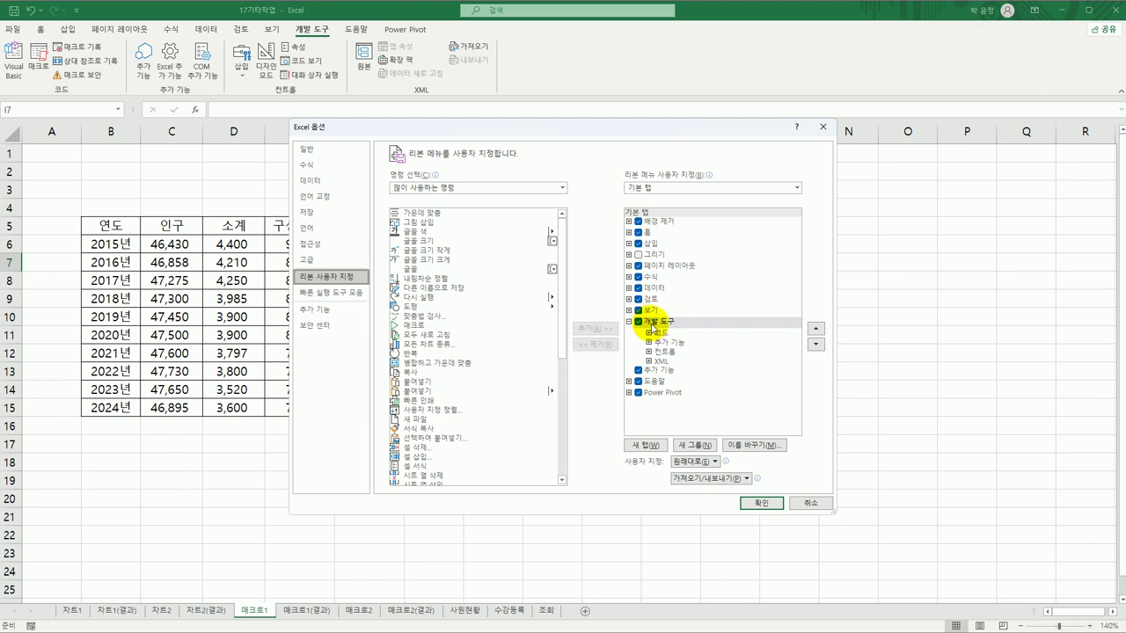
click(762, 503)
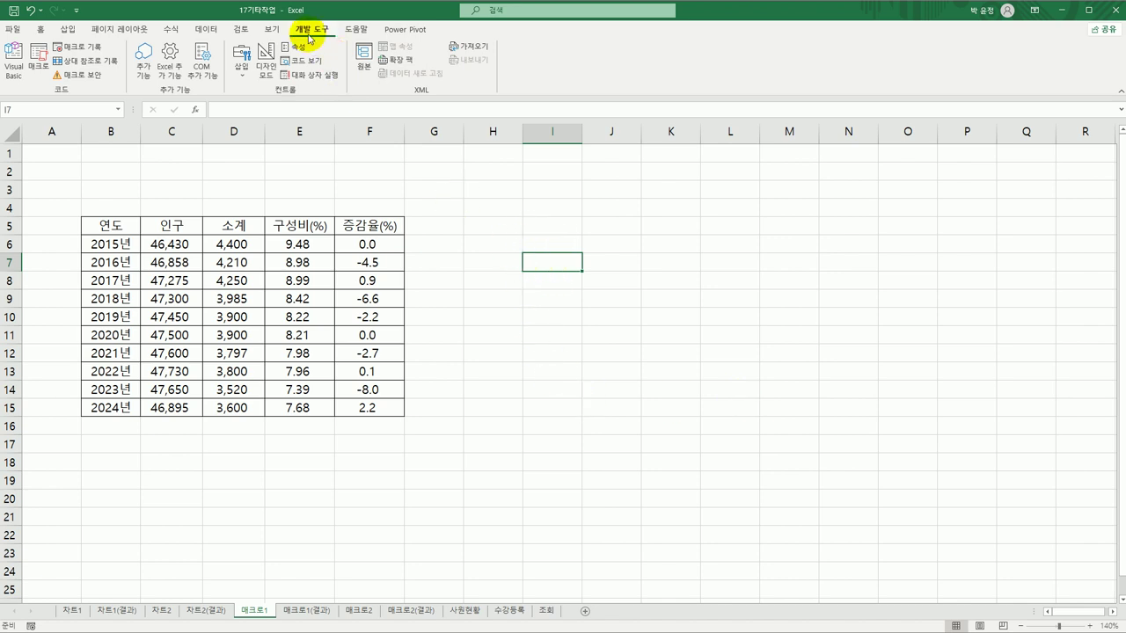
Start recording a macro named 서식적용, stored in the current workbook (현재 통합 문서).
click(94, 54)
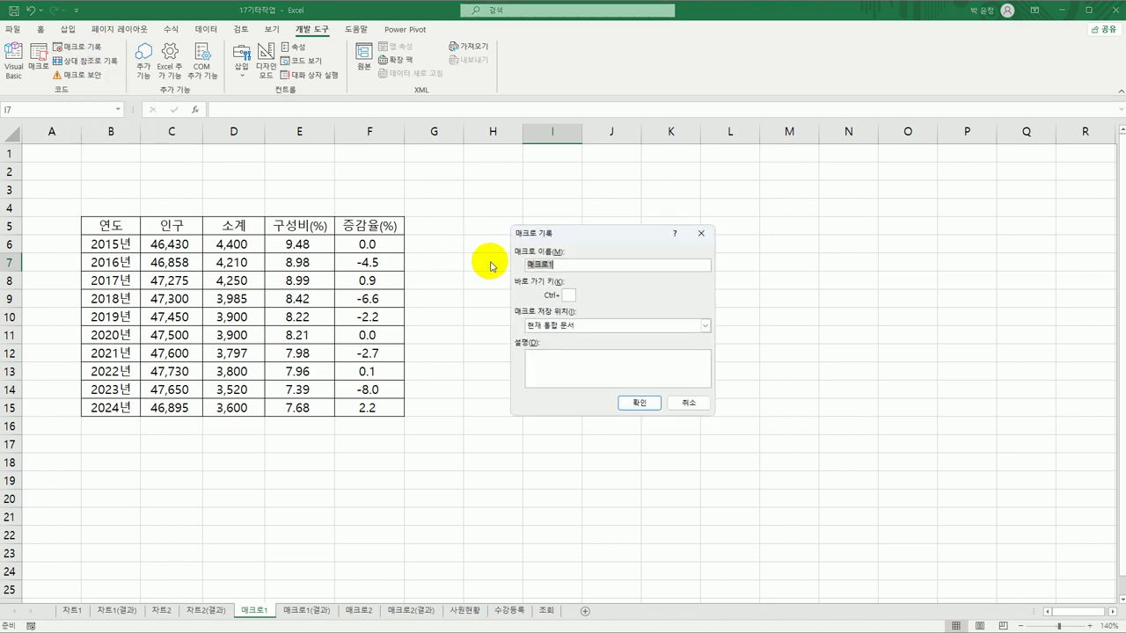
drag(592, 234, 575, 209)
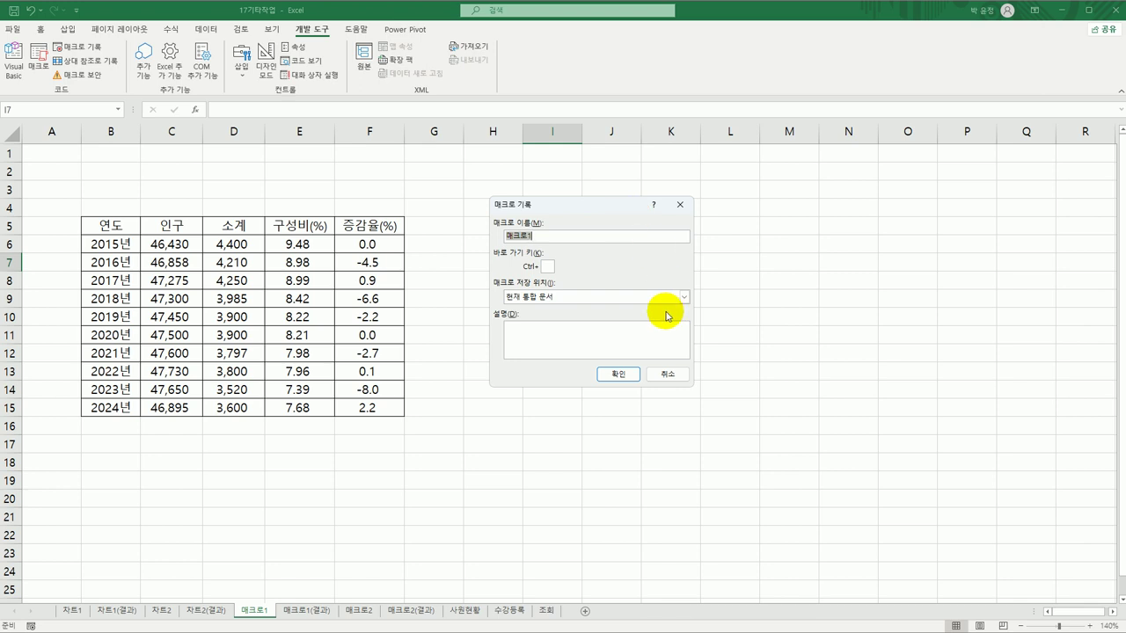
text(서식적용)
click(631, 373)
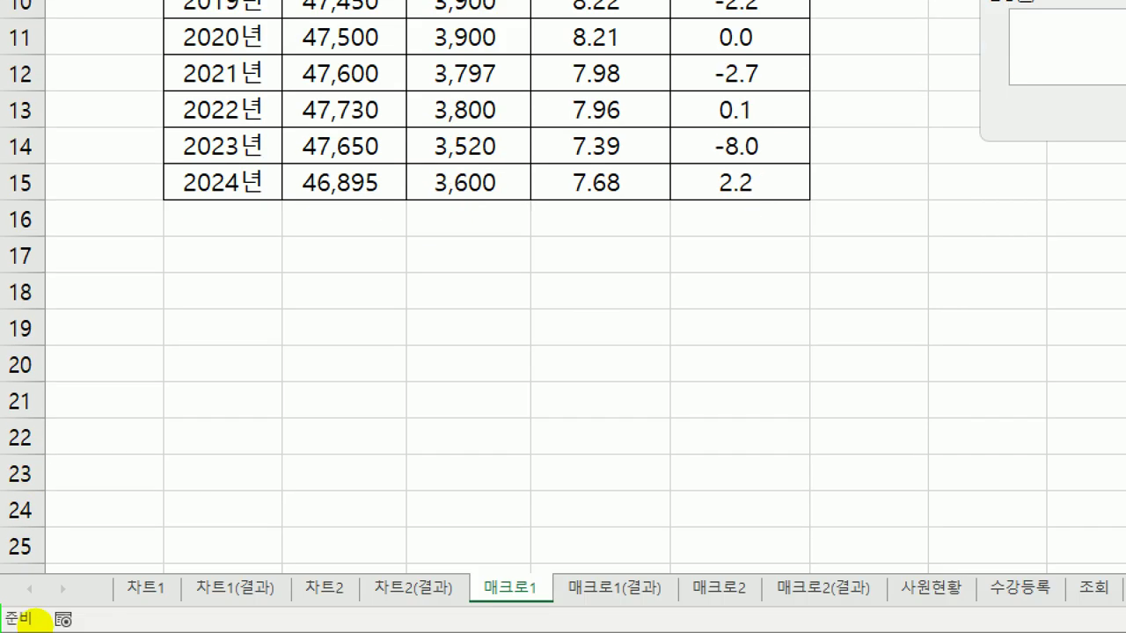
mouse_move(93, 628)
mouse_down()
mouse_move(46, 619)
mouse_move(55, 581)
mouse_move(90, 626)
mouse_up()
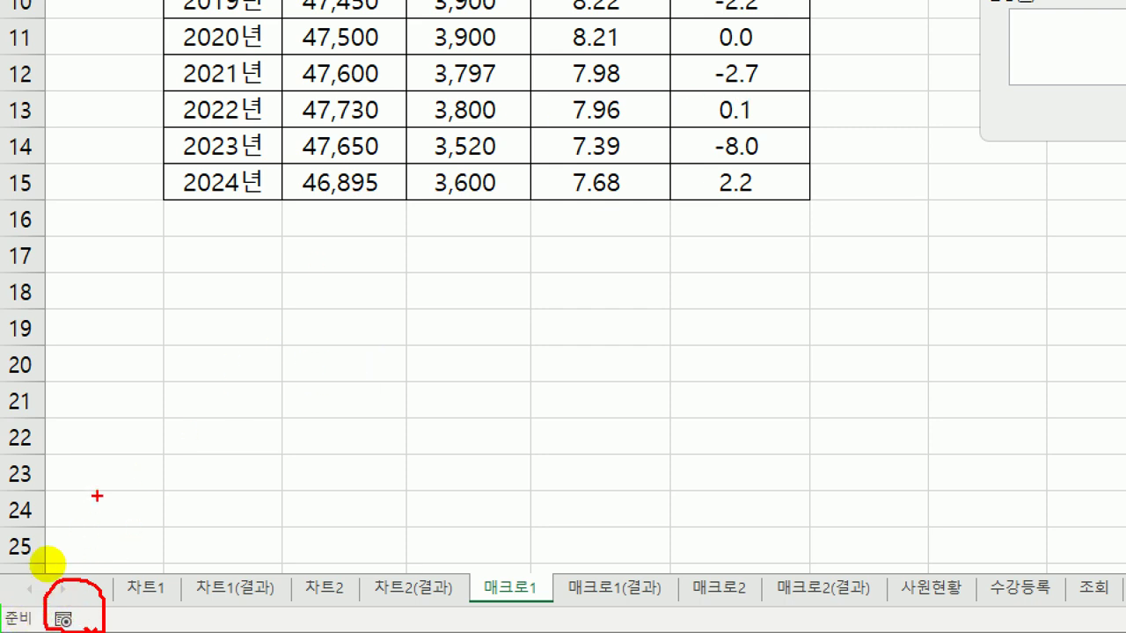
mouse_move(97, 497)
mouse_down()
mouse_move(118, 533)
mouse_move(128, 493)
mouse_move(102, 485)
mouse_up()
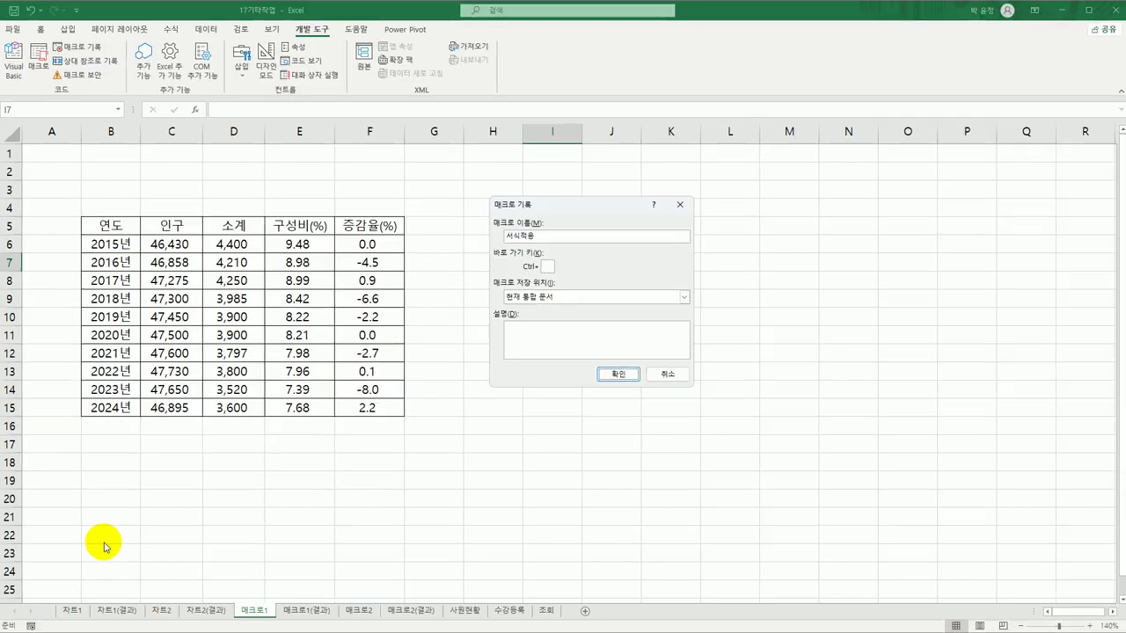
drag(563, 205, 588, 187)
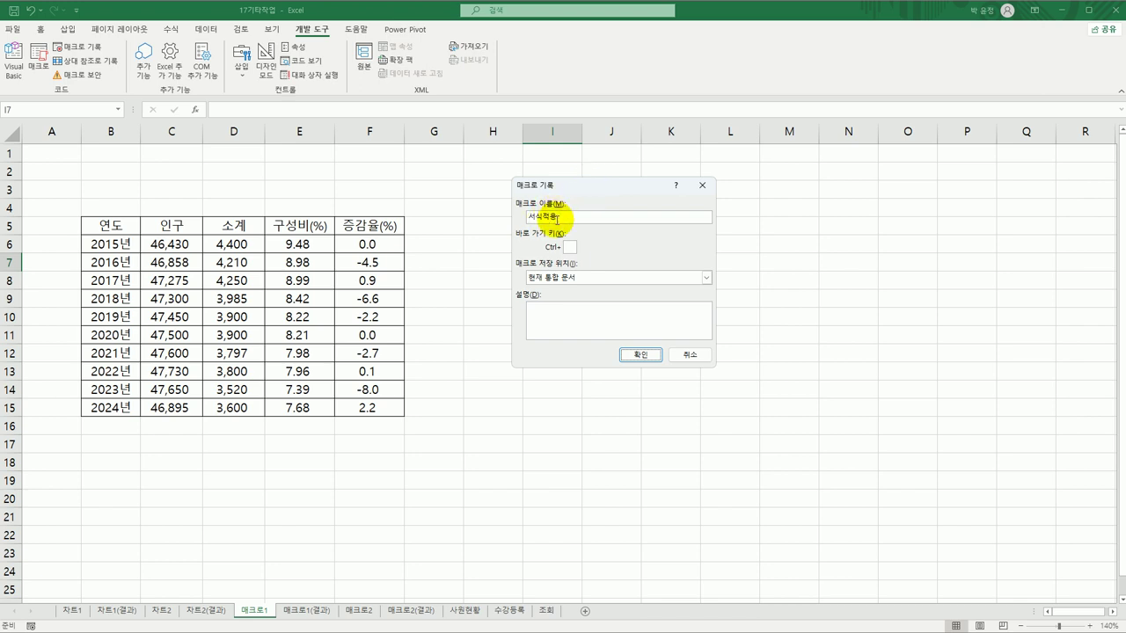
click(639, 356)
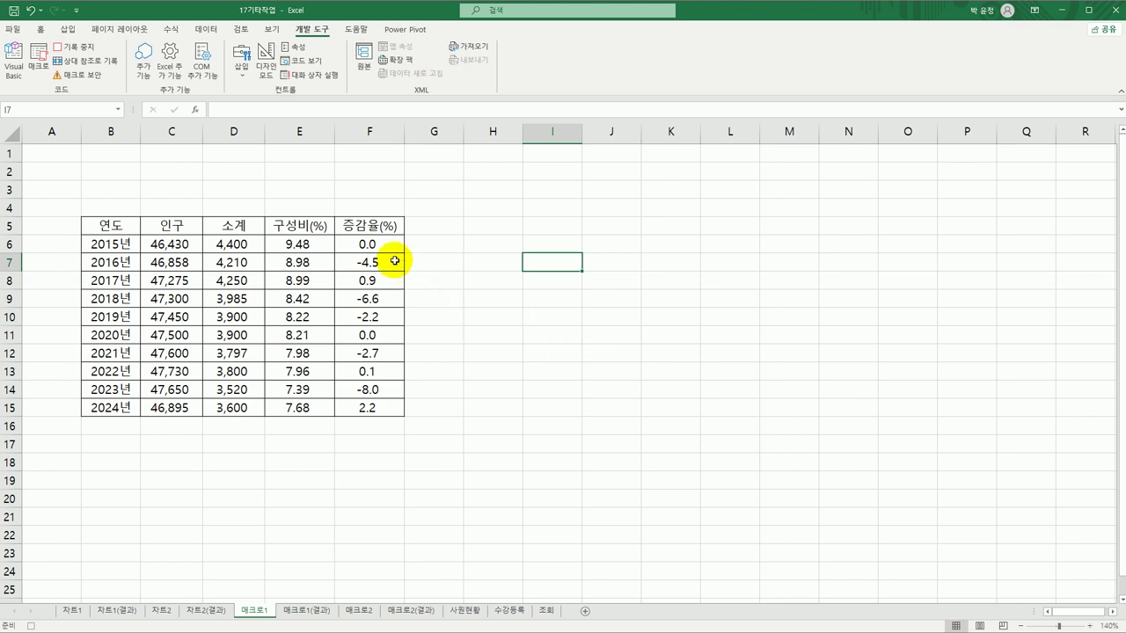
Open the custom (사용자 지정) number format for the 증감율(%) values in F6:F15 and clear the existing format code.
drag(381, 244, 369, 412)
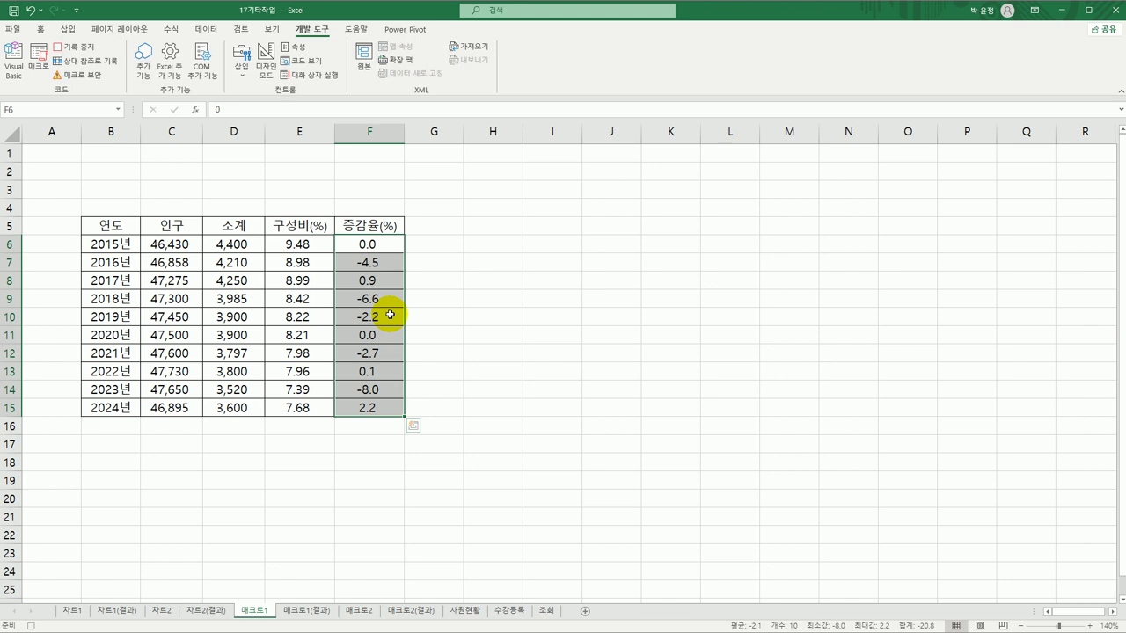
right_click(387, 241)
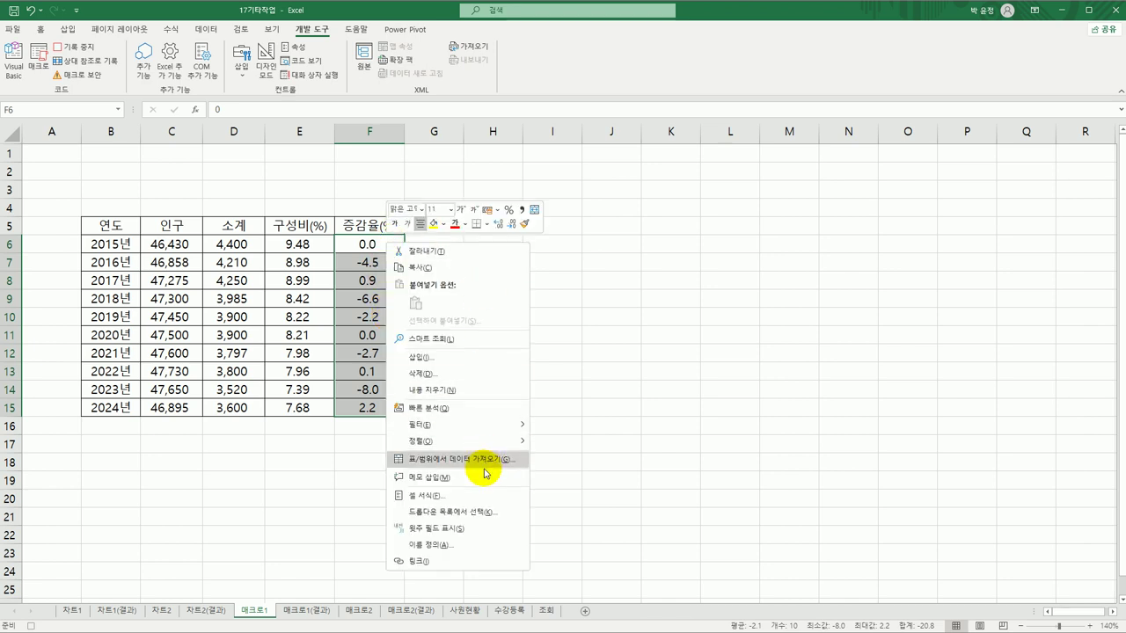
click(489, 496)
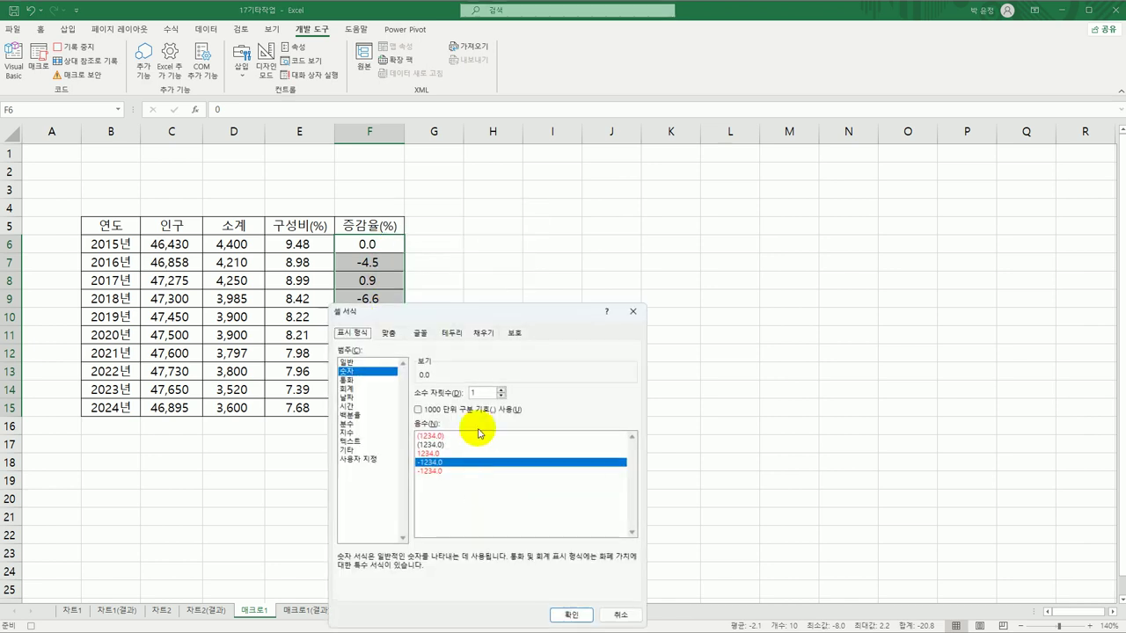
drag(478, 301, 594, 160)
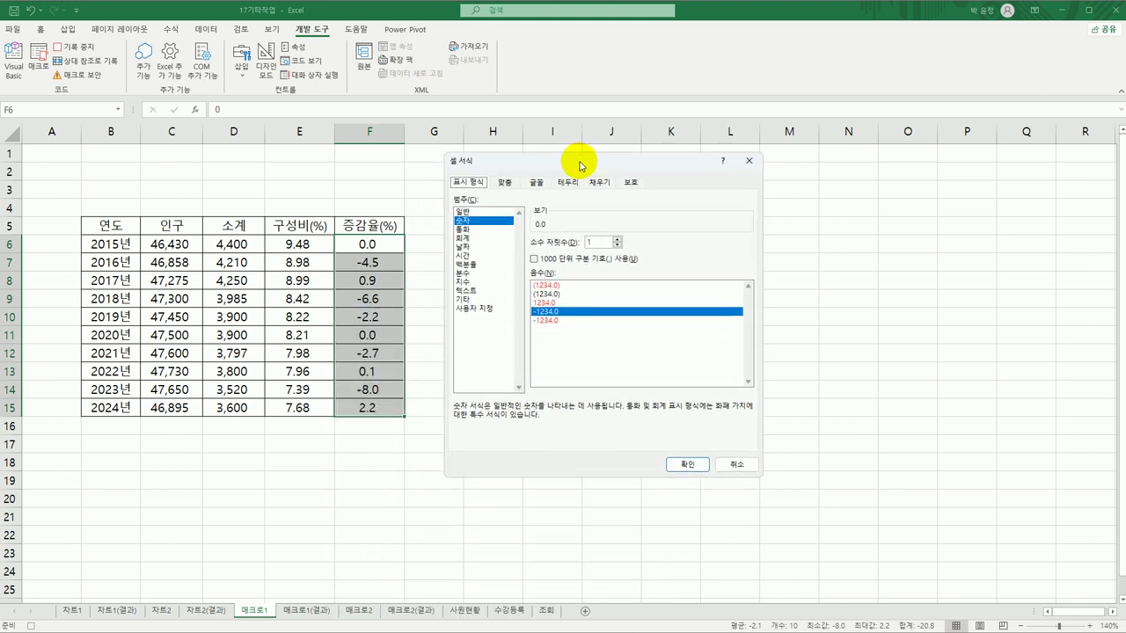
click(489, 309)
click(573, 254)
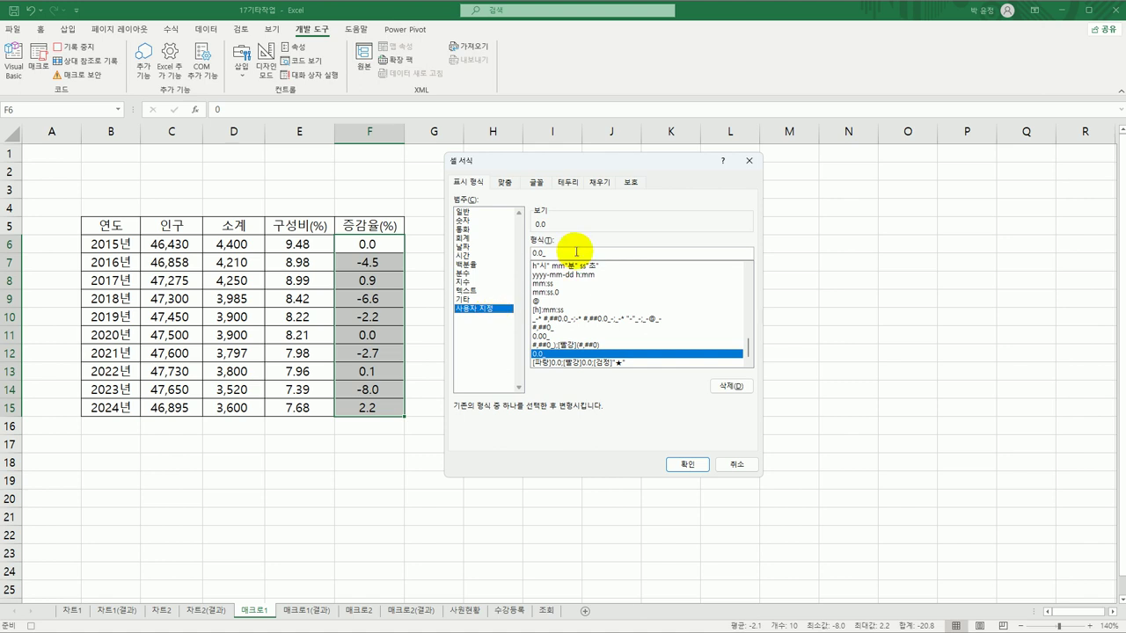
key(BackSpace)
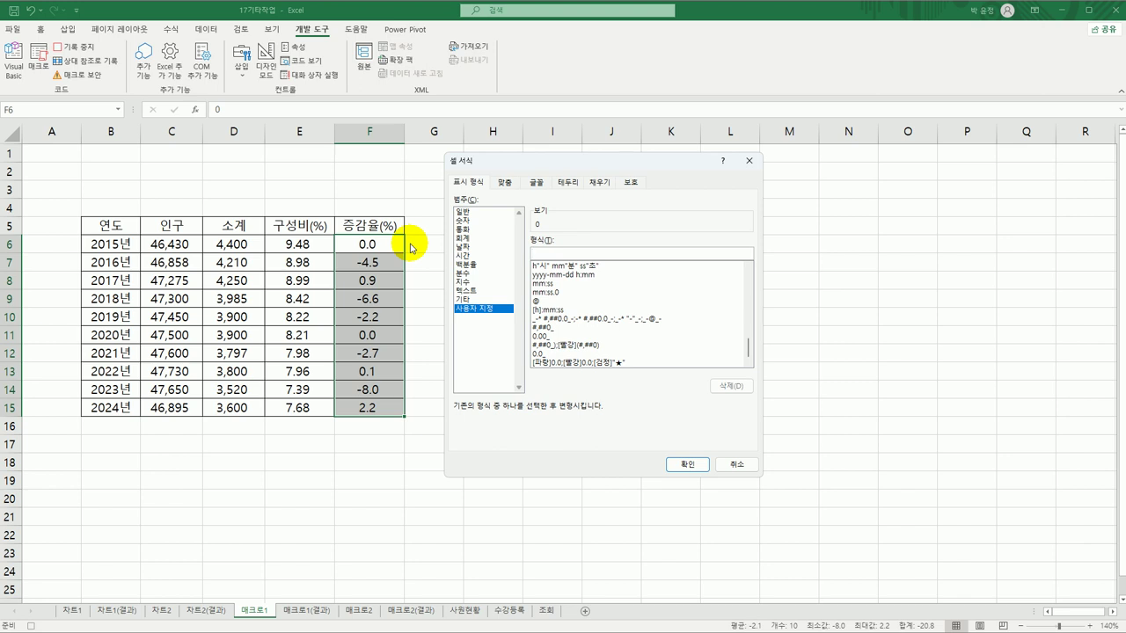
text(양수;음수;0;문자)
key(ctrl+a)
key(BackSpace)
Enter the format code sections [파랑]0.0 for positive numbers and [빨강]0.0 for negative numbers, separated by semicolons.
text([파랑)
text(0.0)
drag(572, 156, 539, 150)
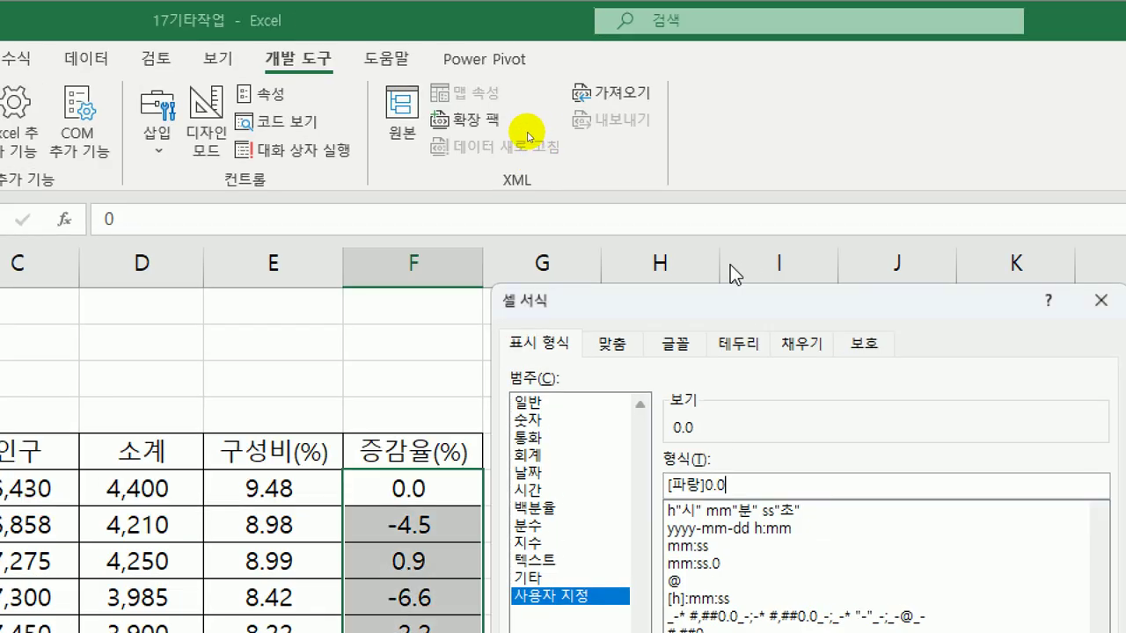
drag(718, 308, 445, 112)
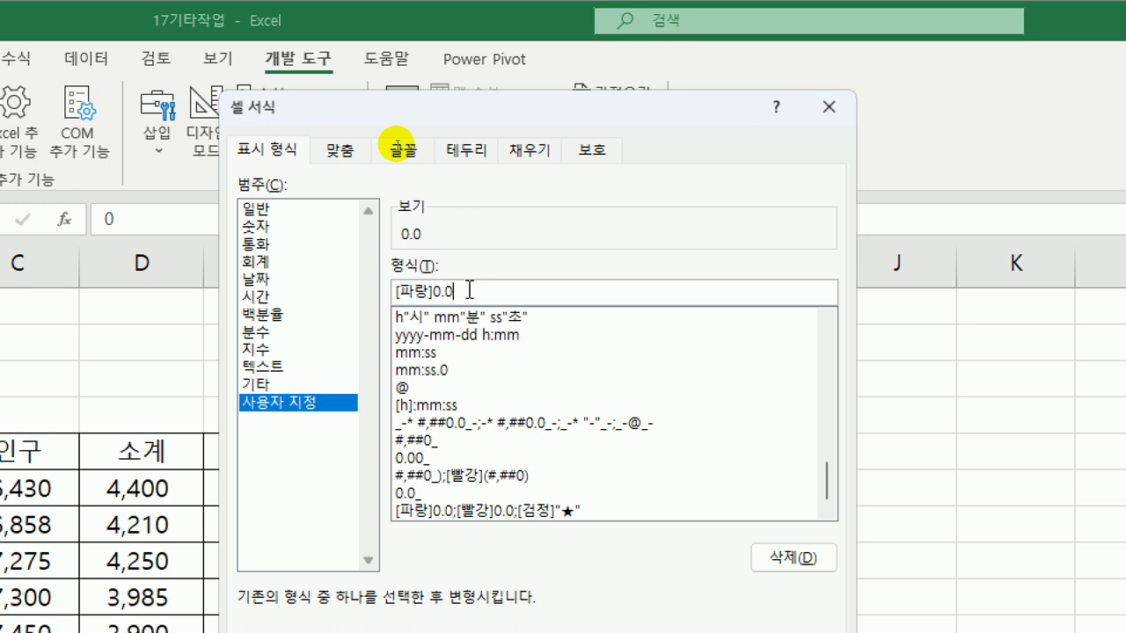
text(;)
text([빨강])
text(0.0;)
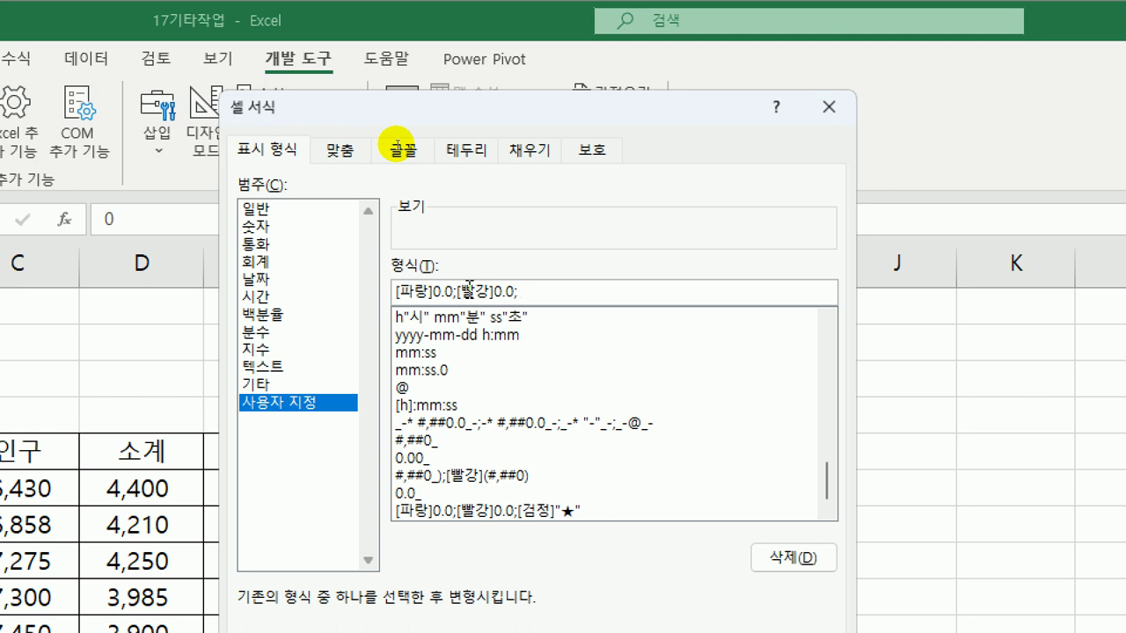
Complete the code with the zero section [검정]"★" and apply the custom format to F6:F15.
text([ㄱ)
text(검정])
text("ㅁ)
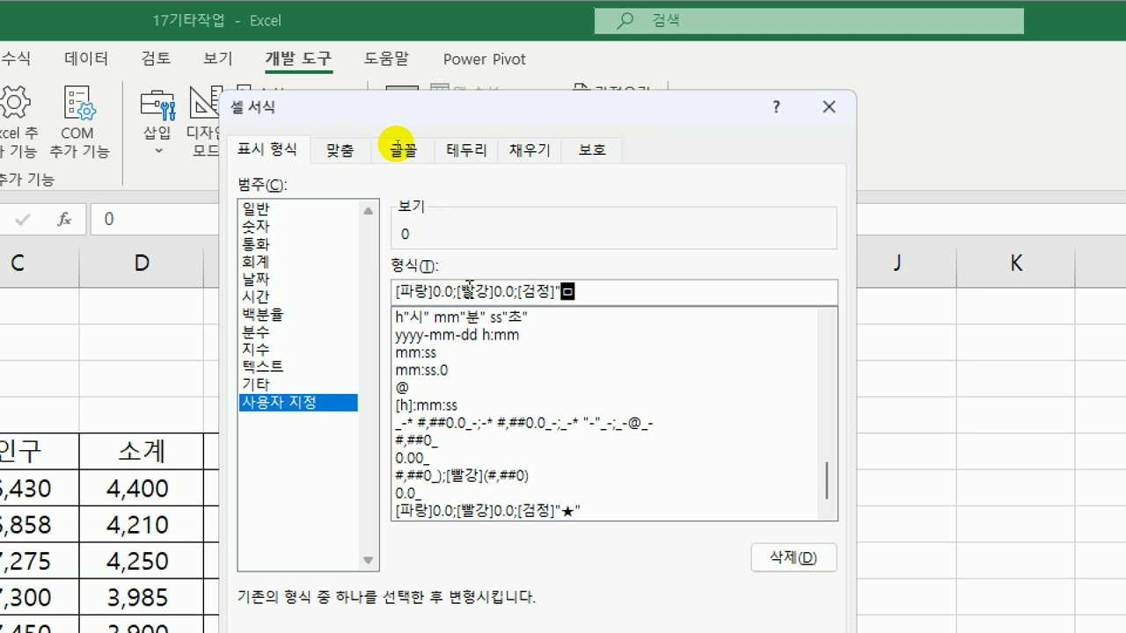
key(Hangul_Hanja)
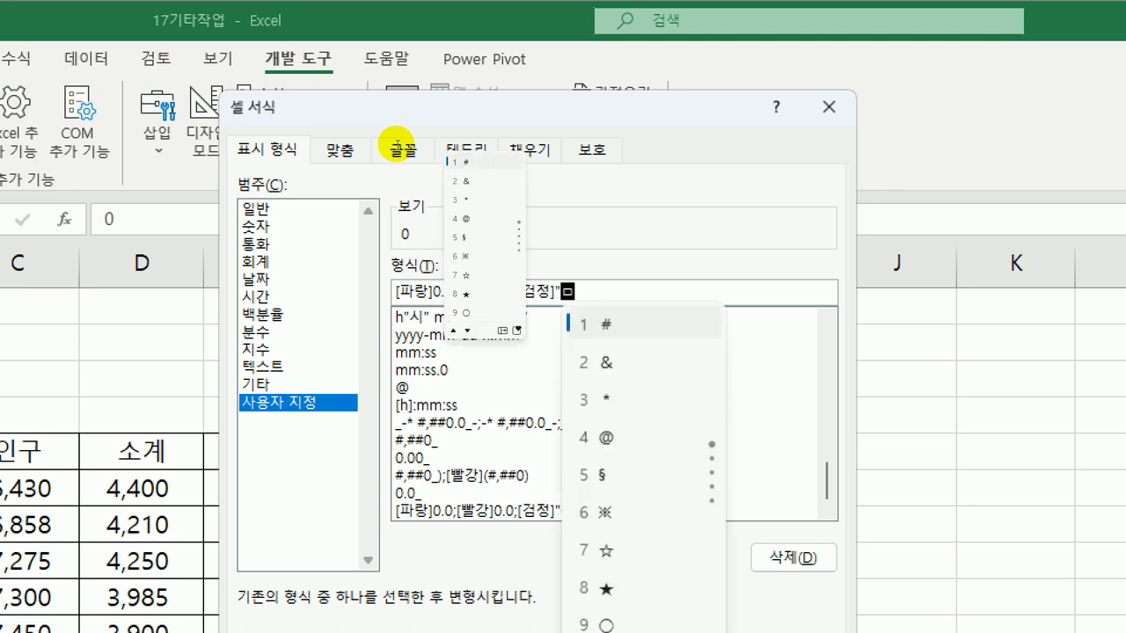
text(8)
text(")
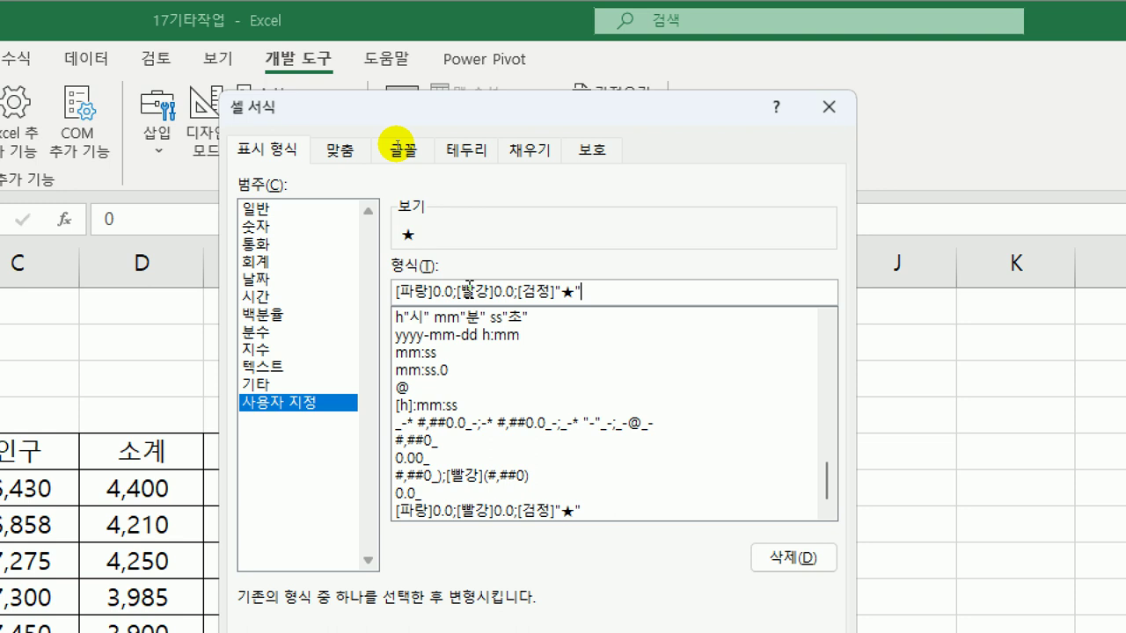
text(;)
key(BackSpace)
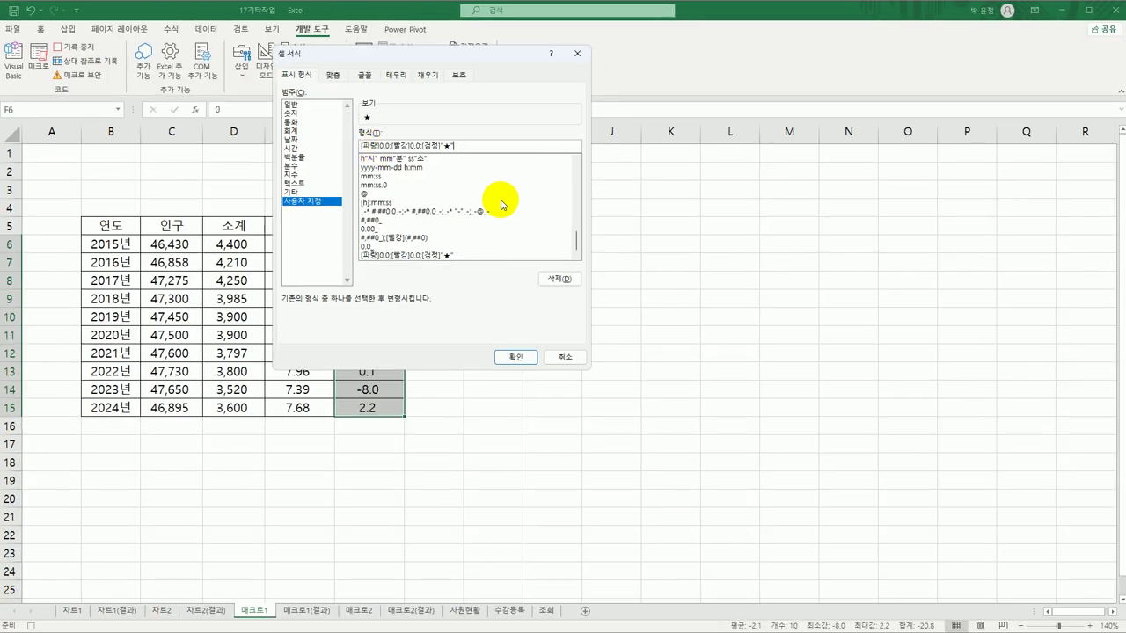
click(695, 632)
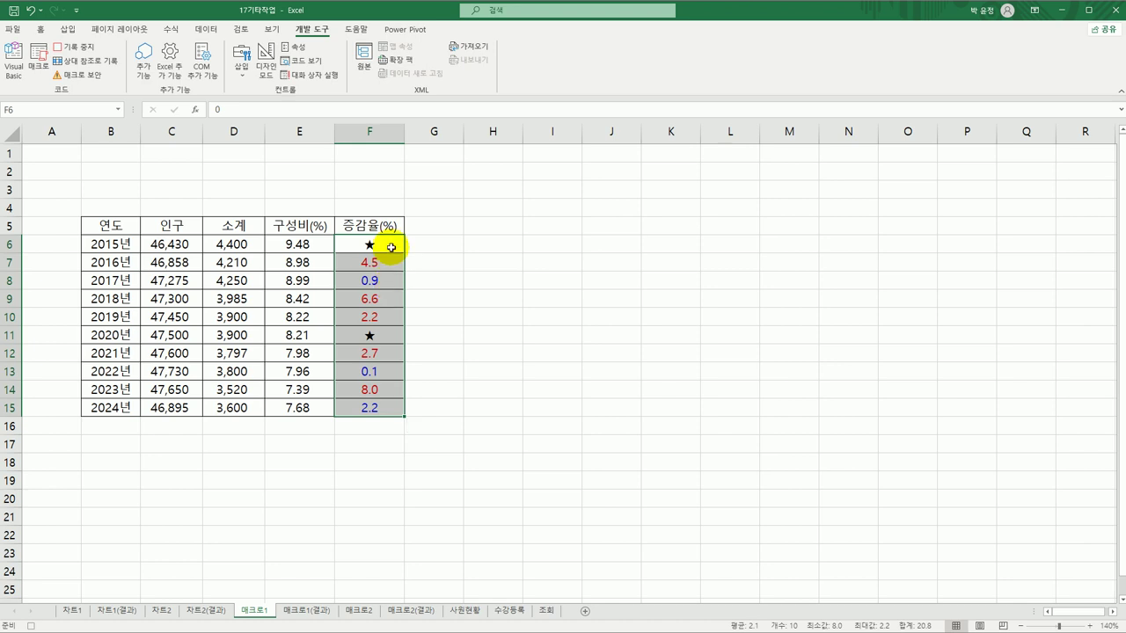
Select cell F6 and stop recording the 서식적용 macro.
click(391, 247)
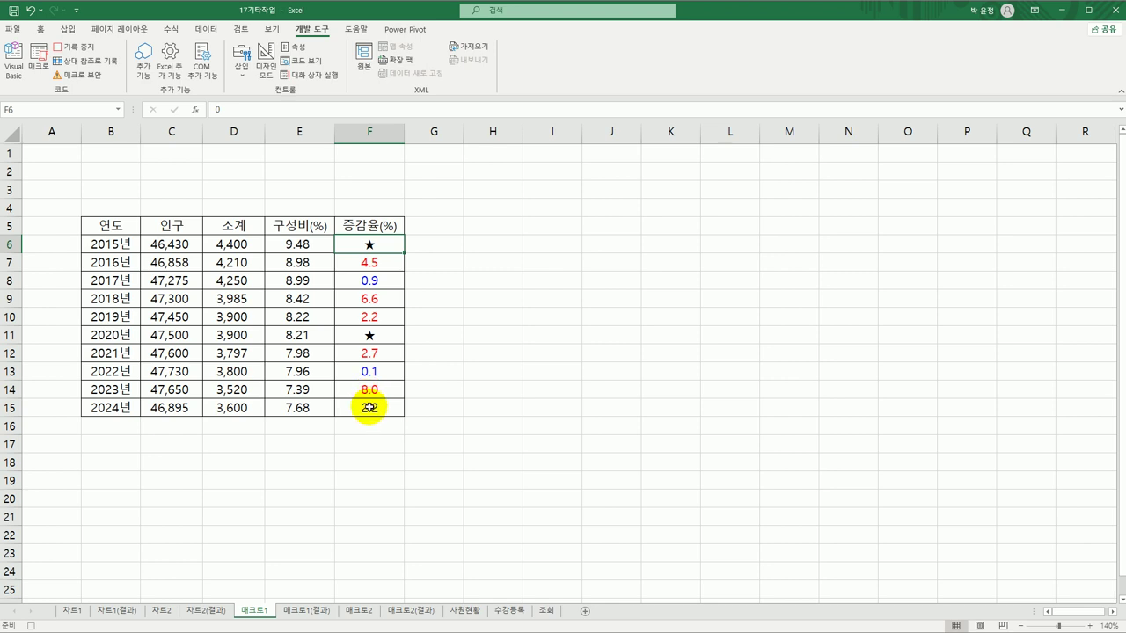
click(79, 49)
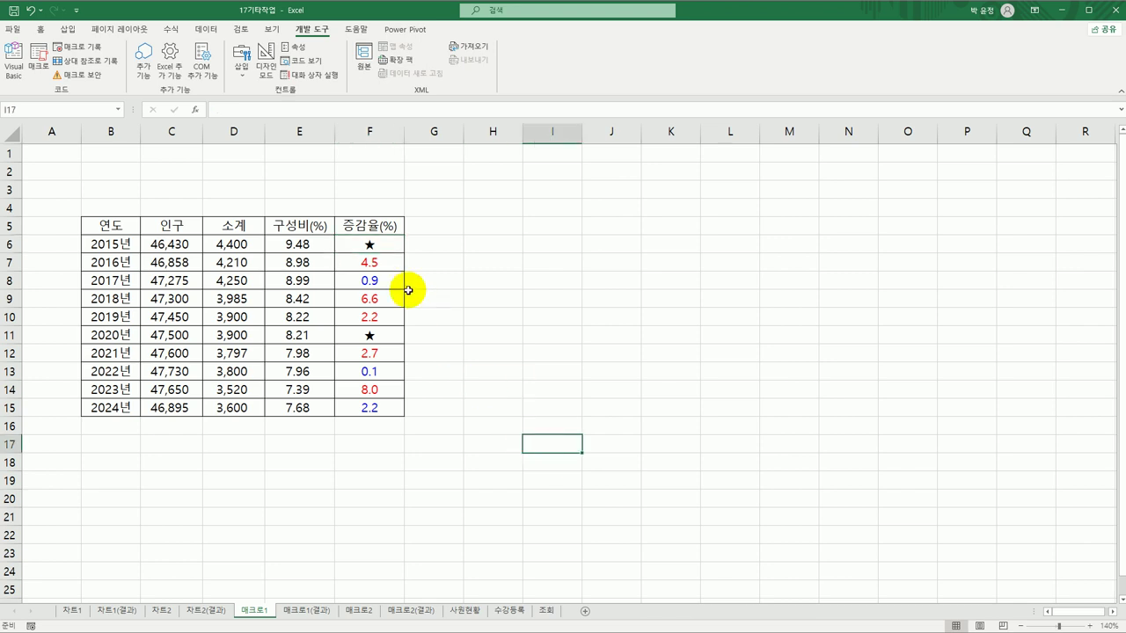
Check the macro list for the recorded 서식적용 macro with F6:F15 selected, and close the list without running anything.
drag(369, 245, 369, 407)
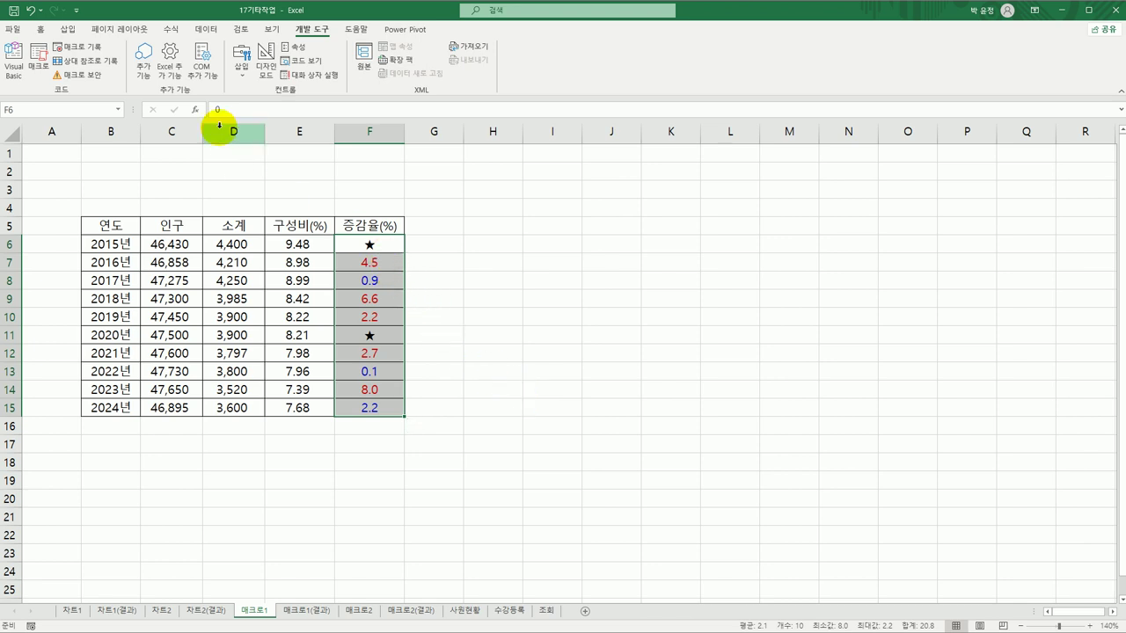
click(39, 67)
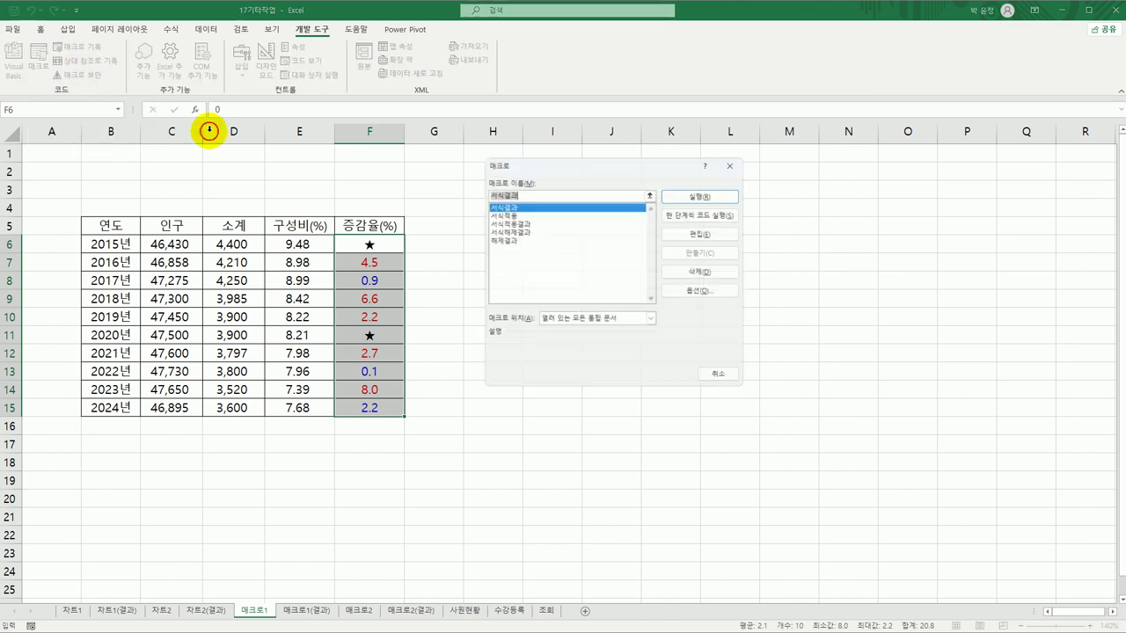
click(510, 212)
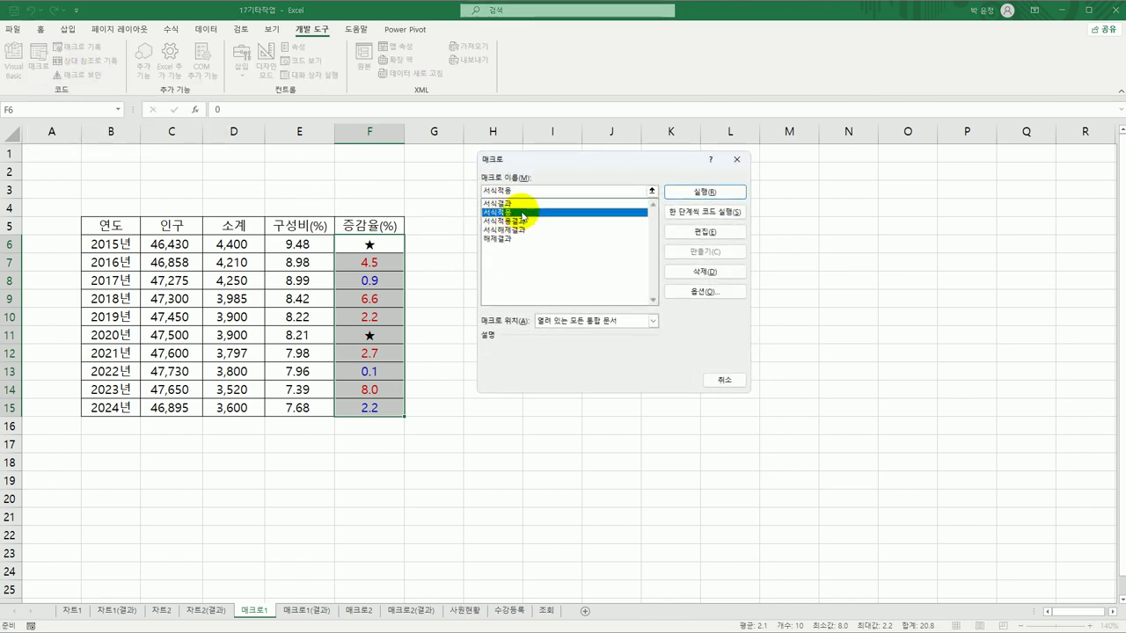
click(737, 159)
click(669, 313)
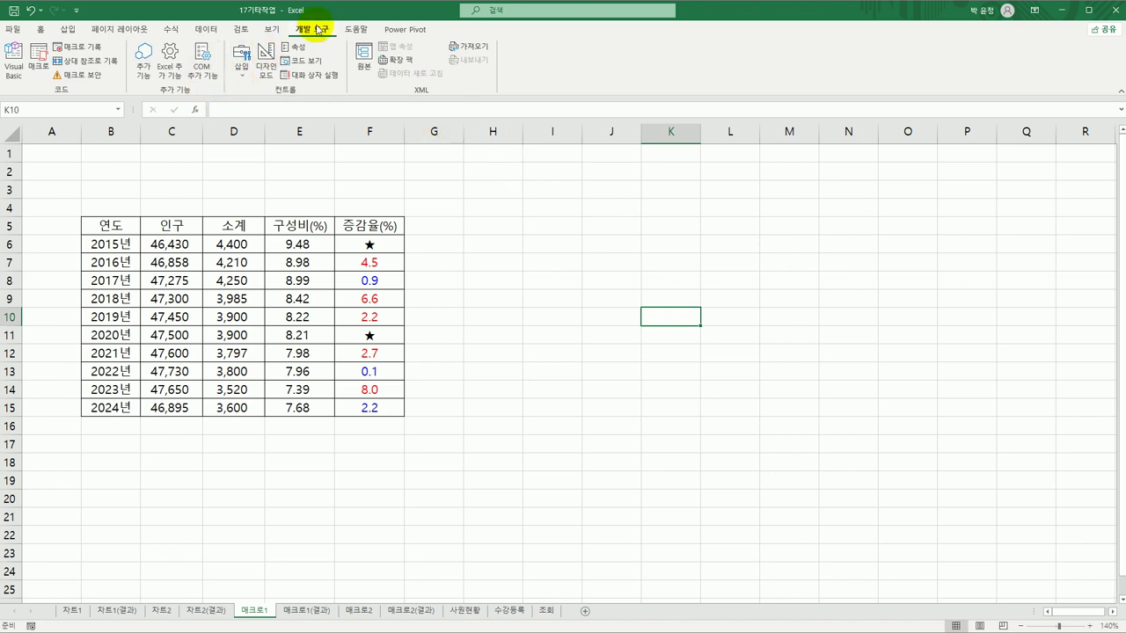
Insert a form-control button over cells B2:C3 and assign the 서식적용 macro to it.
click(243, 70)
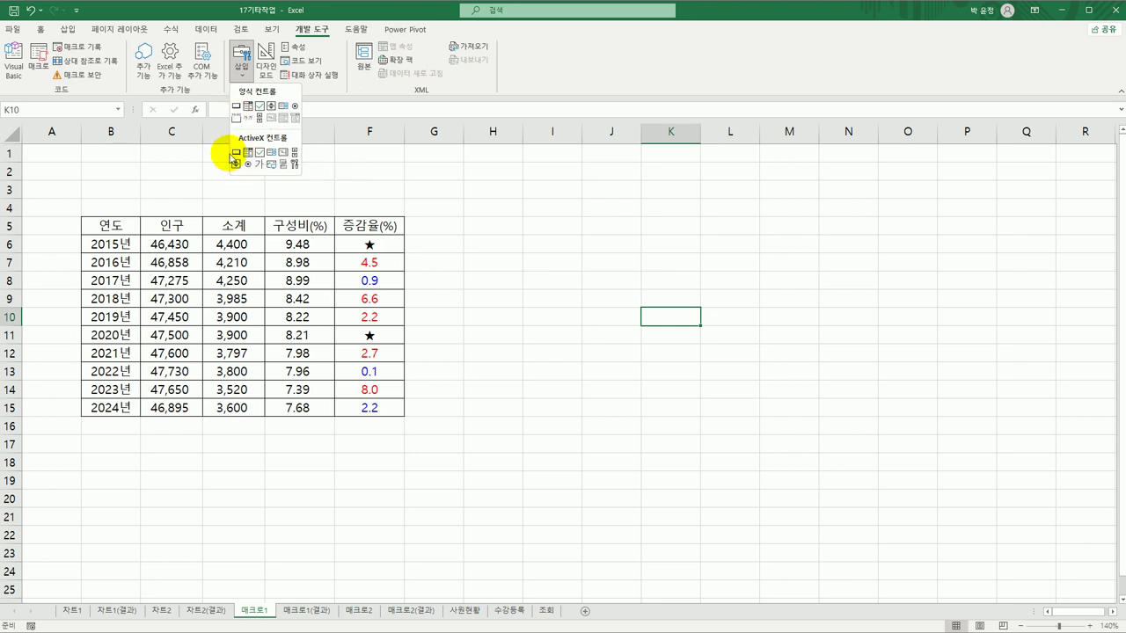
click(236, 106)
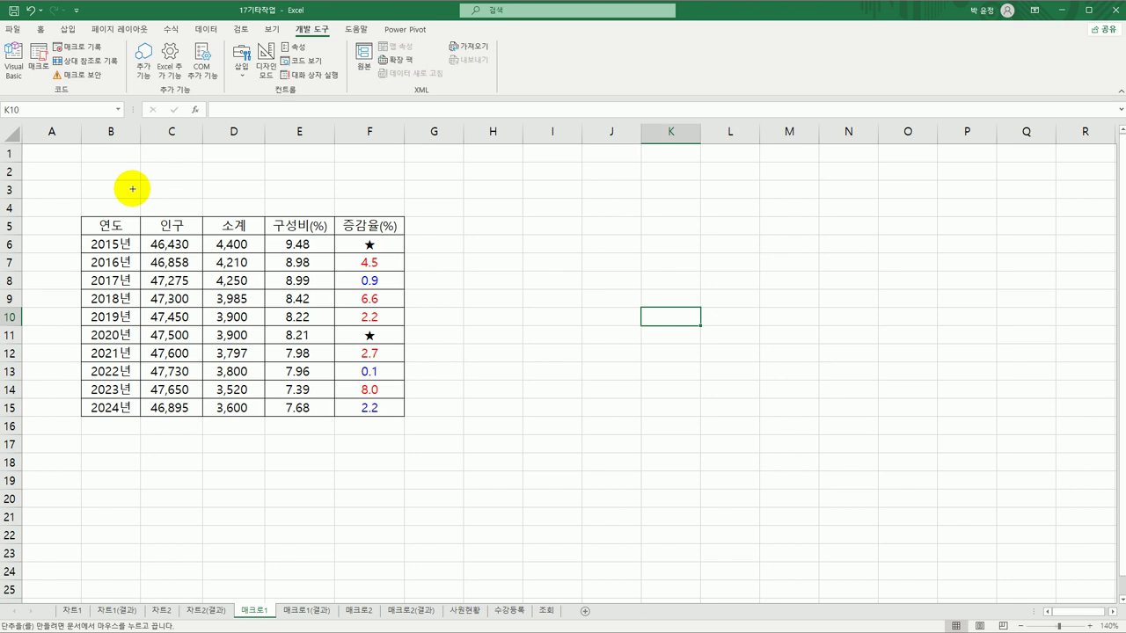
drag(83, 164, 190, 202)
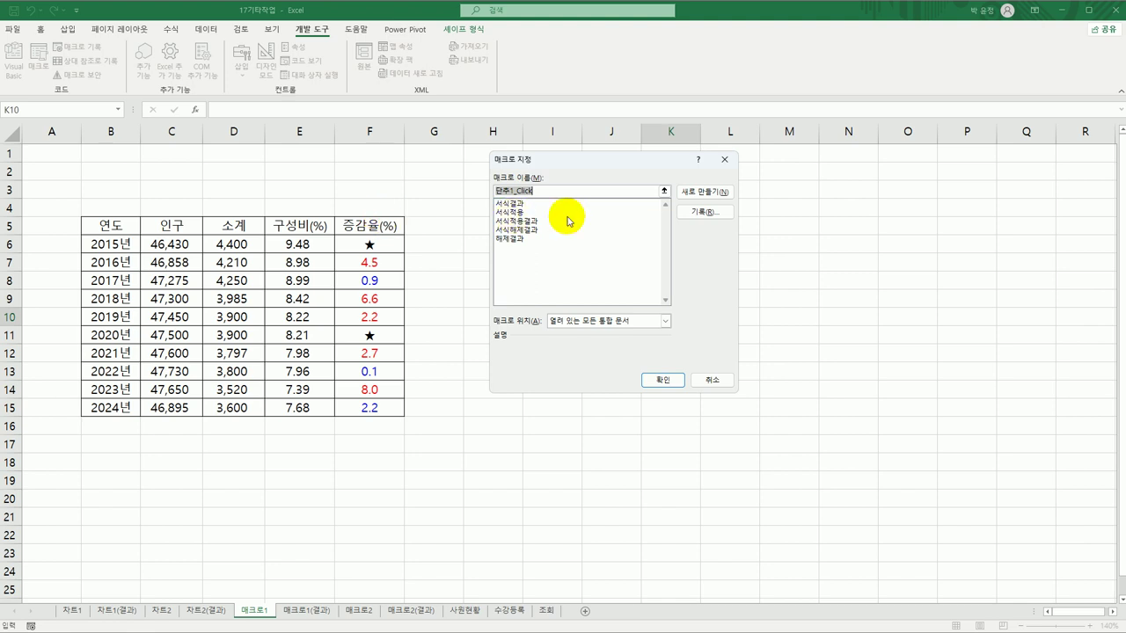
click(543, 213)
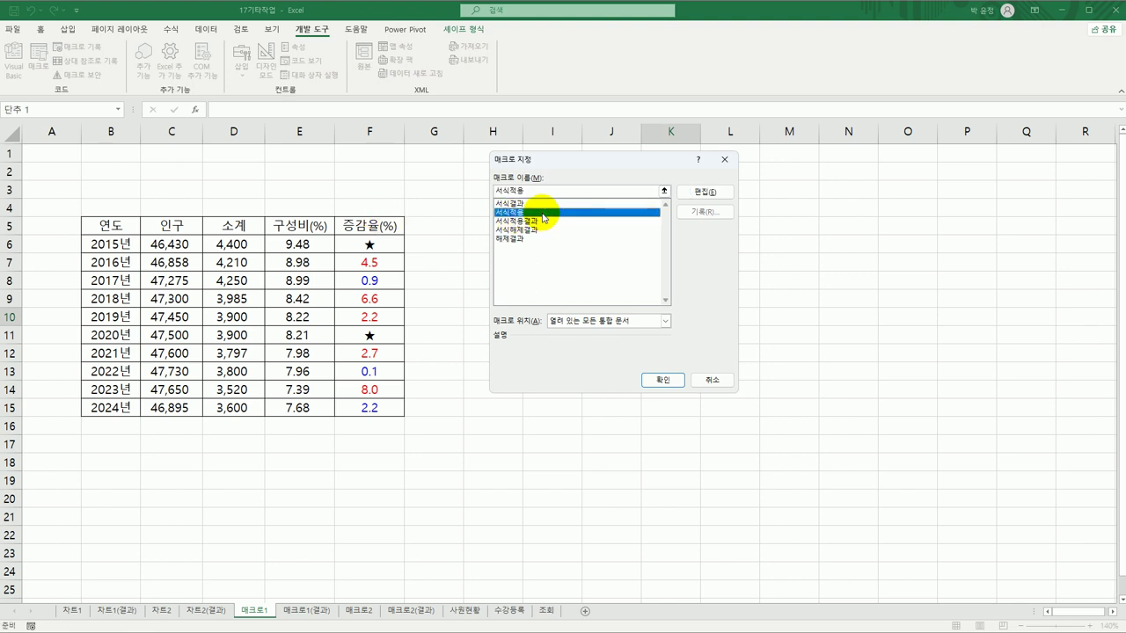
click(665, 378)
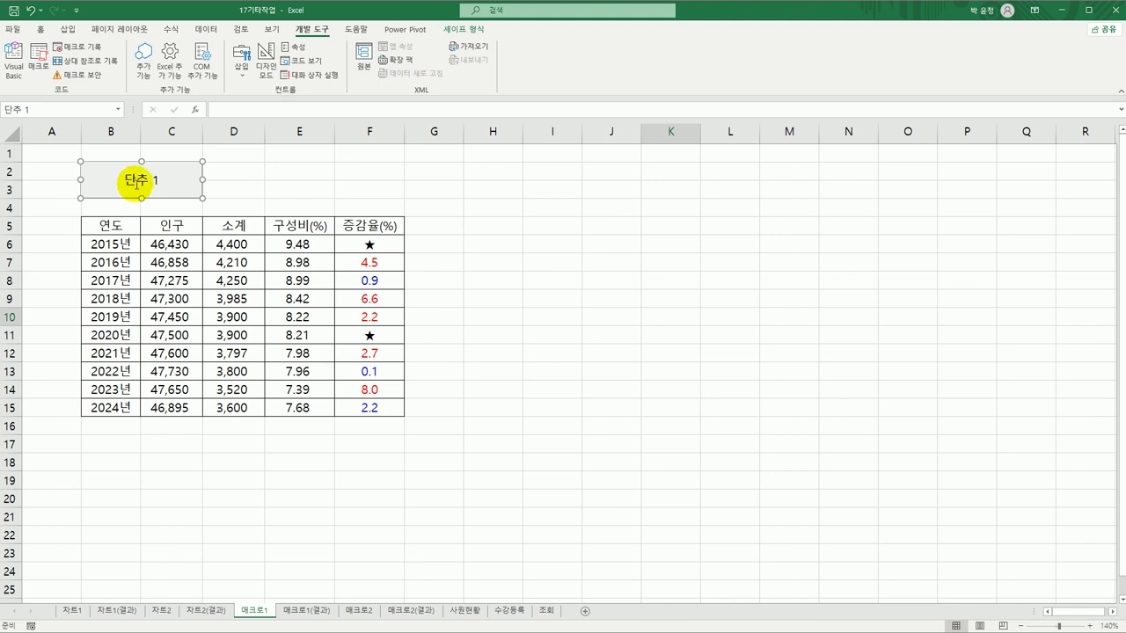
Label the new button over B2:C3 as 서식적용 and finish editing its text.
text(서)
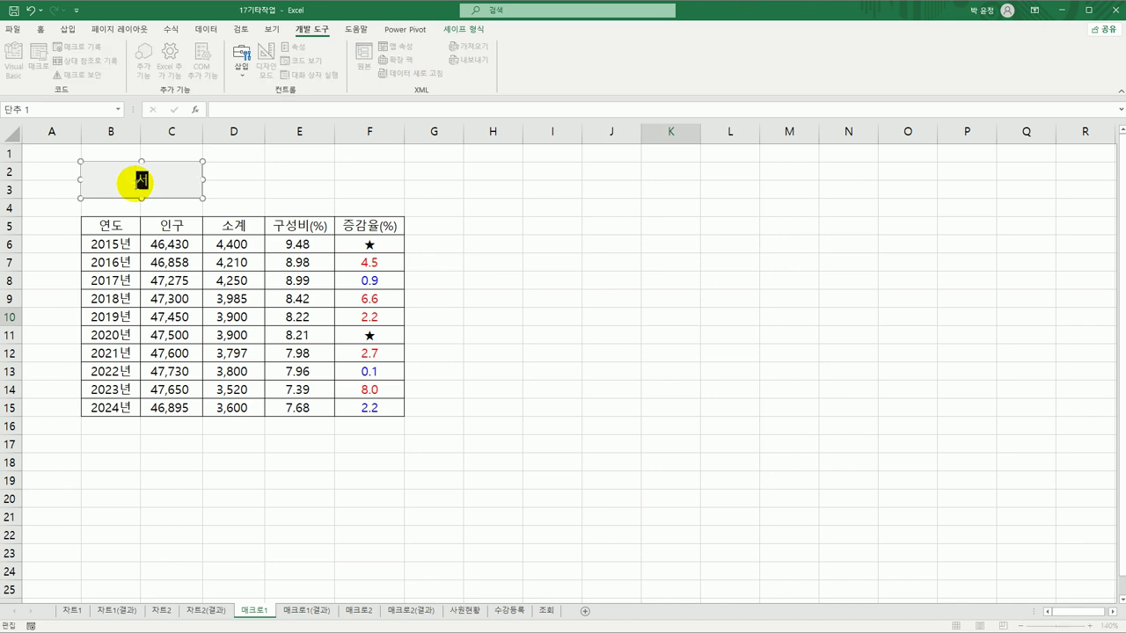
text(식적용)
right_click(178, 176)
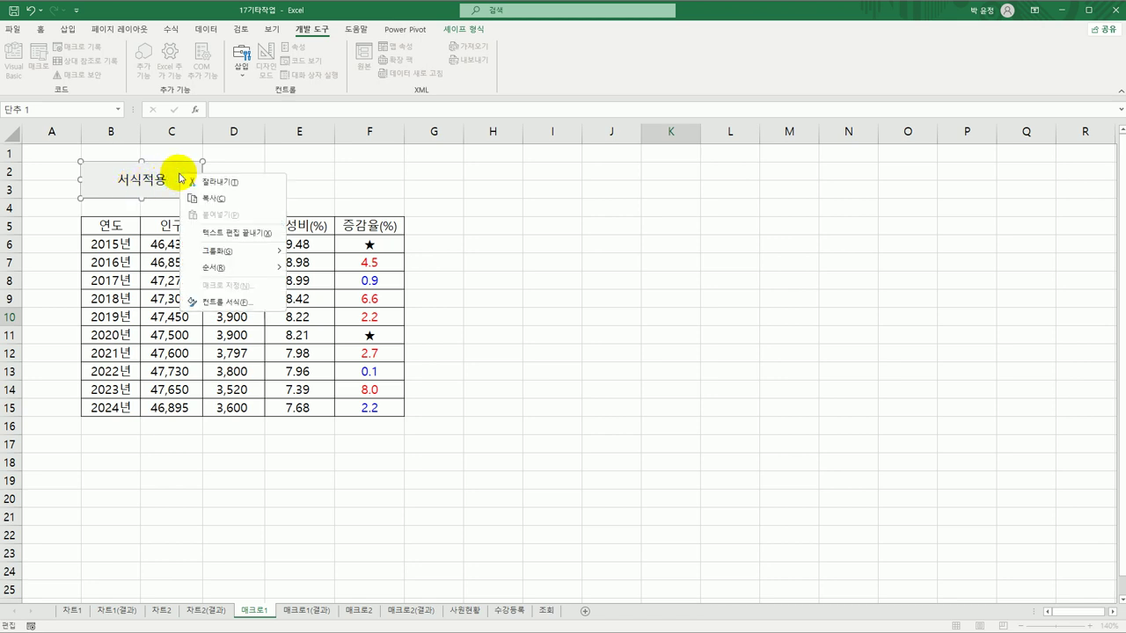
click(308, 185)
click(273, 180)
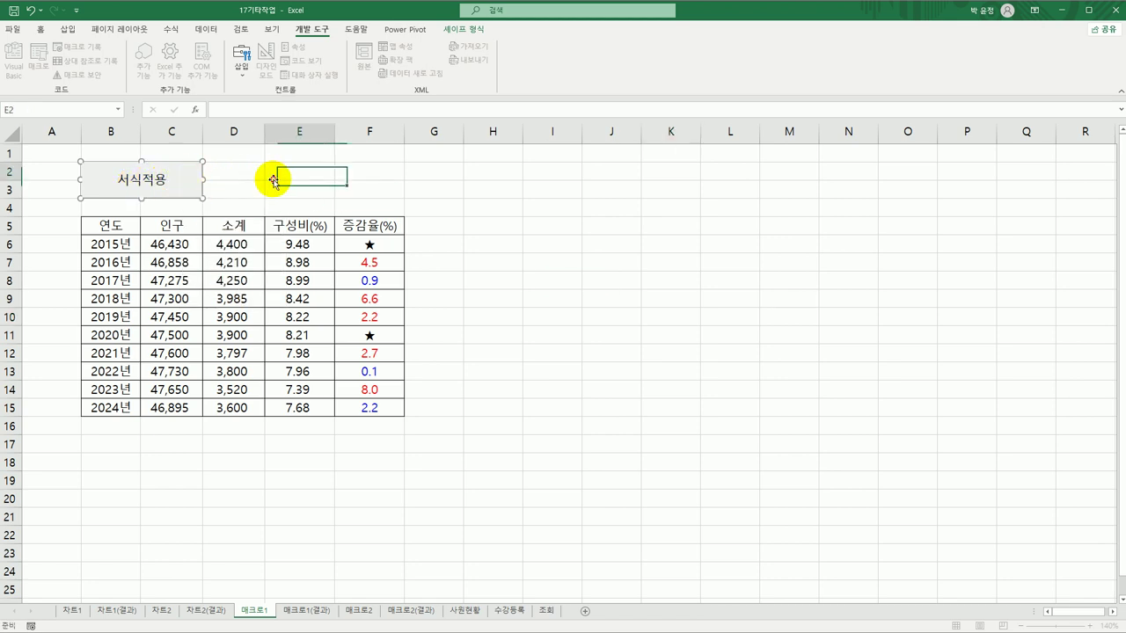
right_click(186, 178)
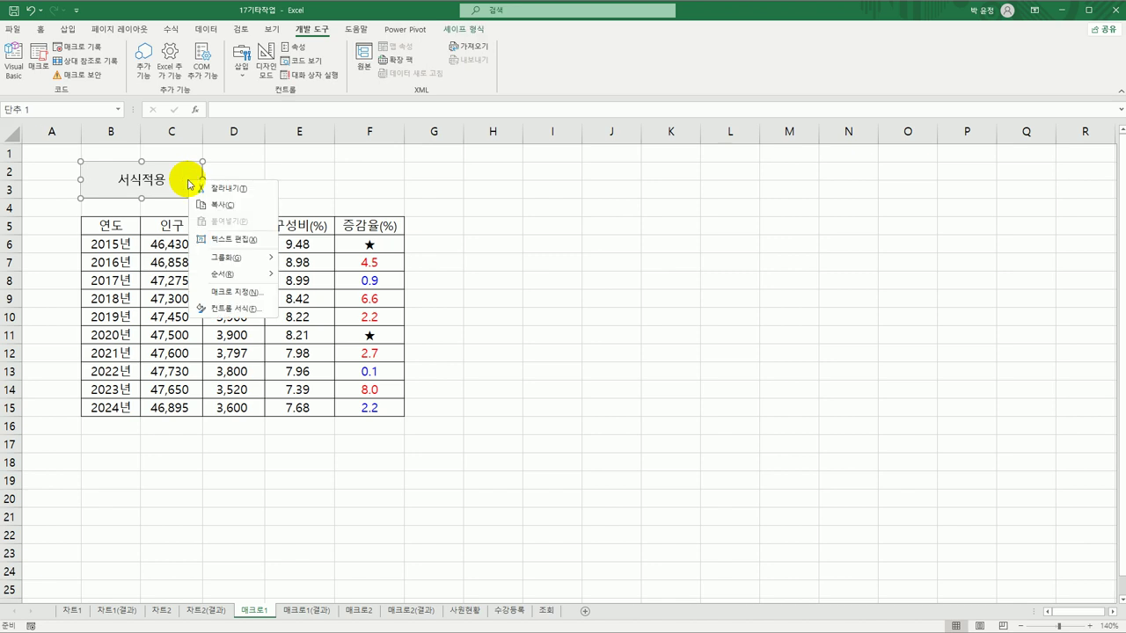
click(242, 245)
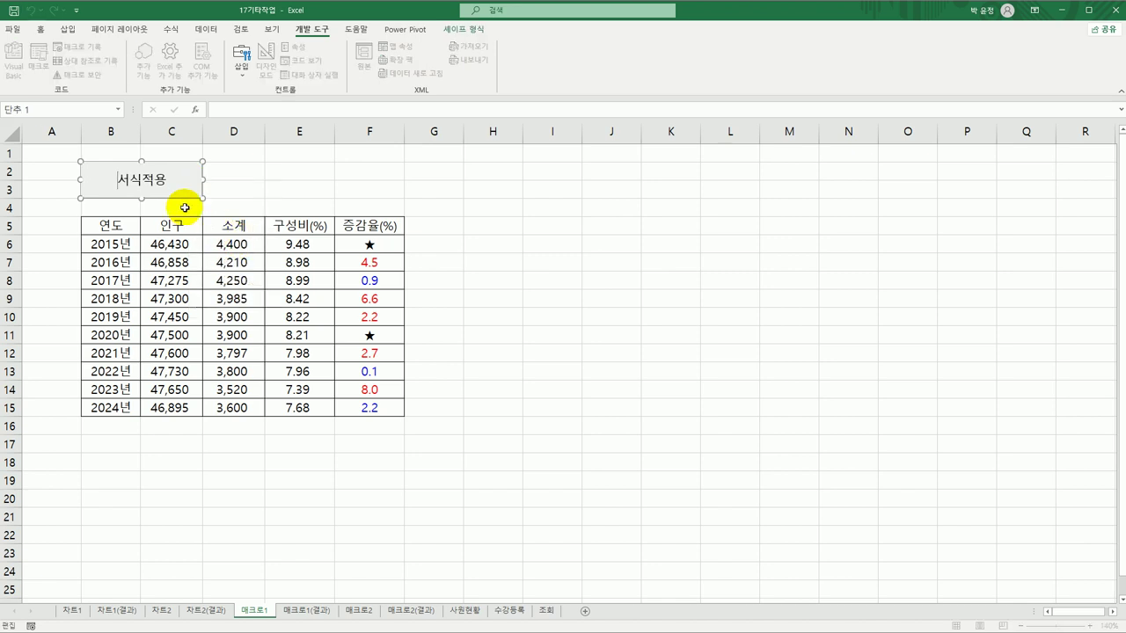
click(519, 344)
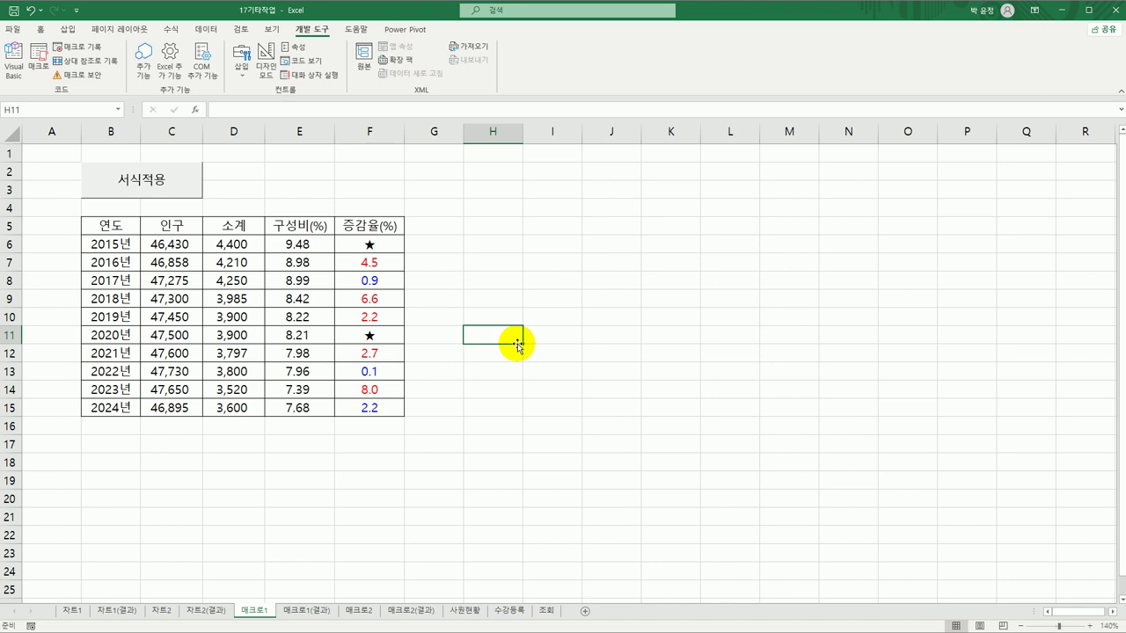
Start recording a new macro named 서식해제.
click(552, 298)
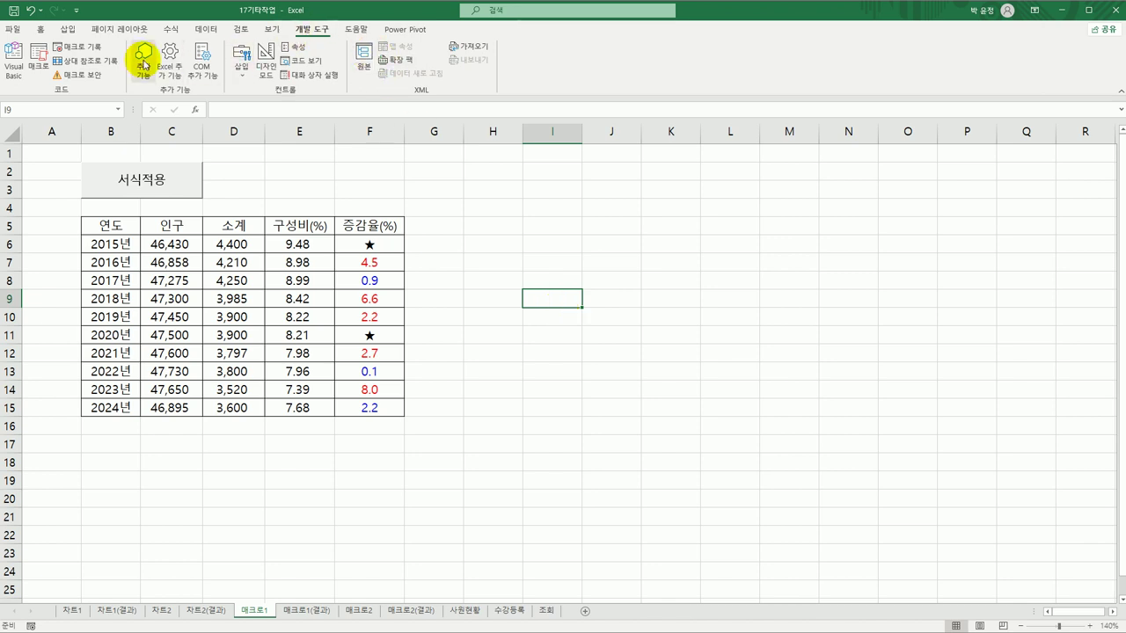
click(78, 46)
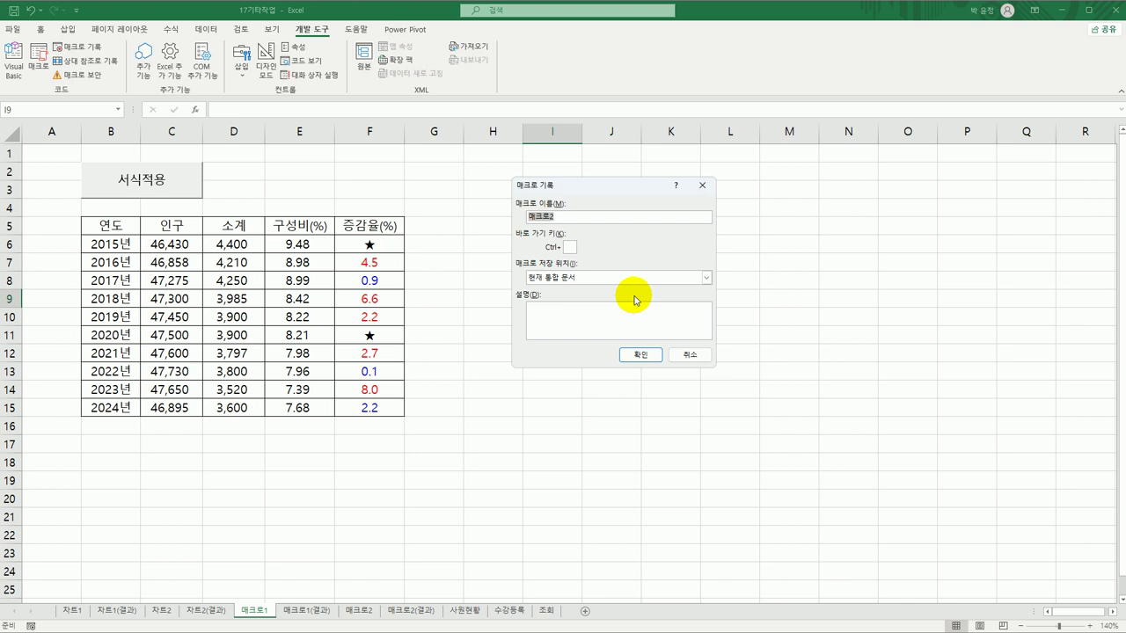
text(서식해제)
click(648, 356)
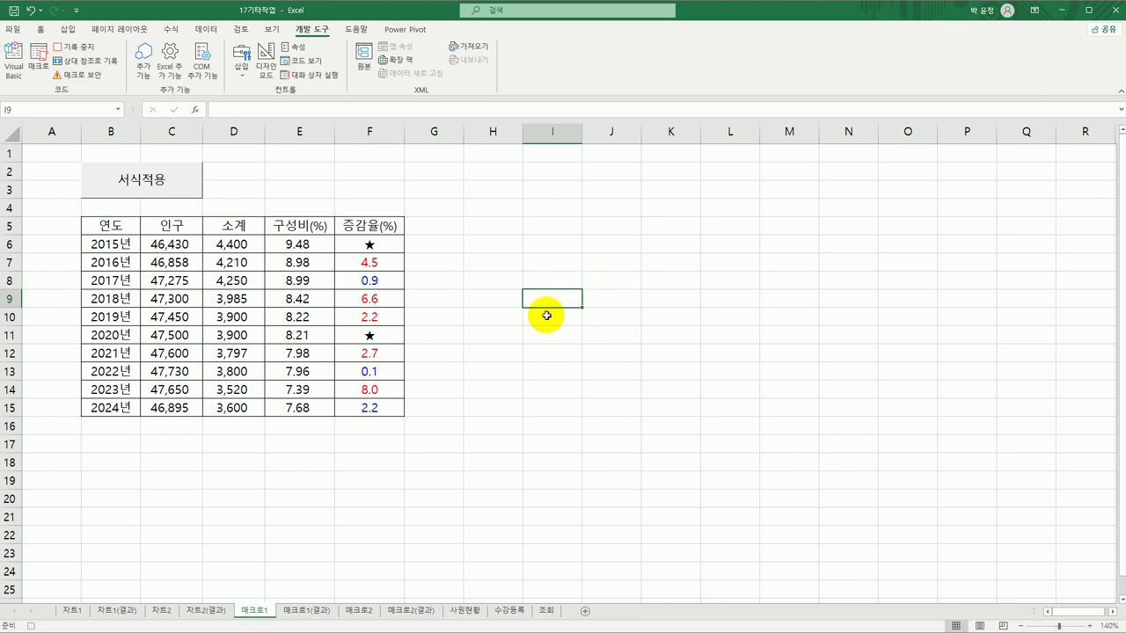
Format the 증감율(%) values in F6:F15 as 숫자 with 1 decimal place and the black -1234.0 style for negative numbers.
click(374, 247)
drag(375, 247, 370, 405)
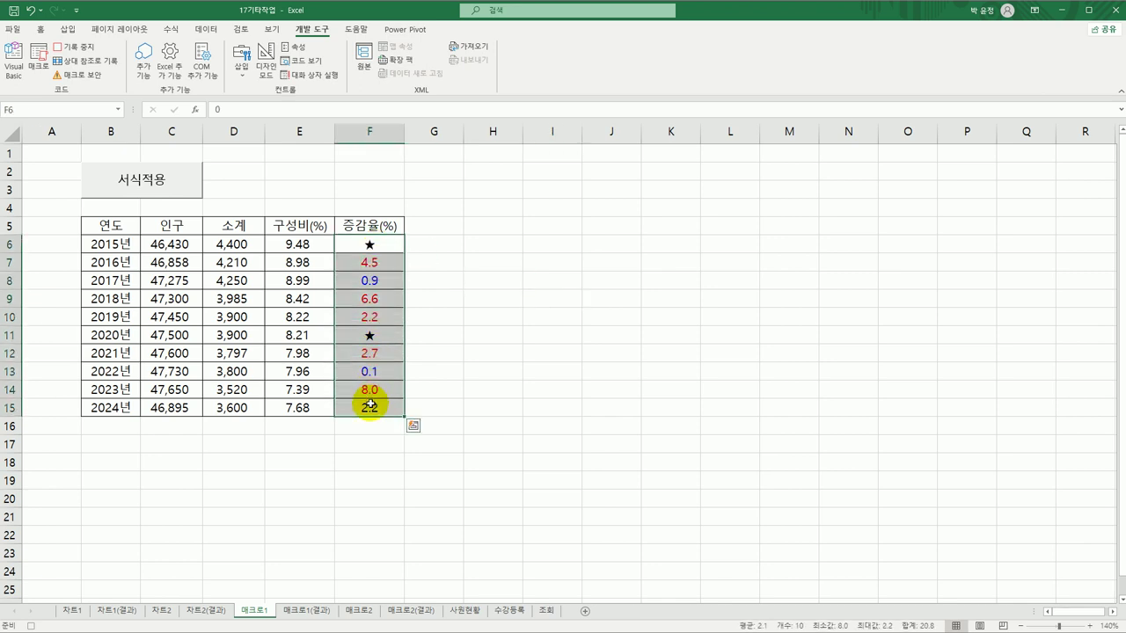
right_click(394, 238)
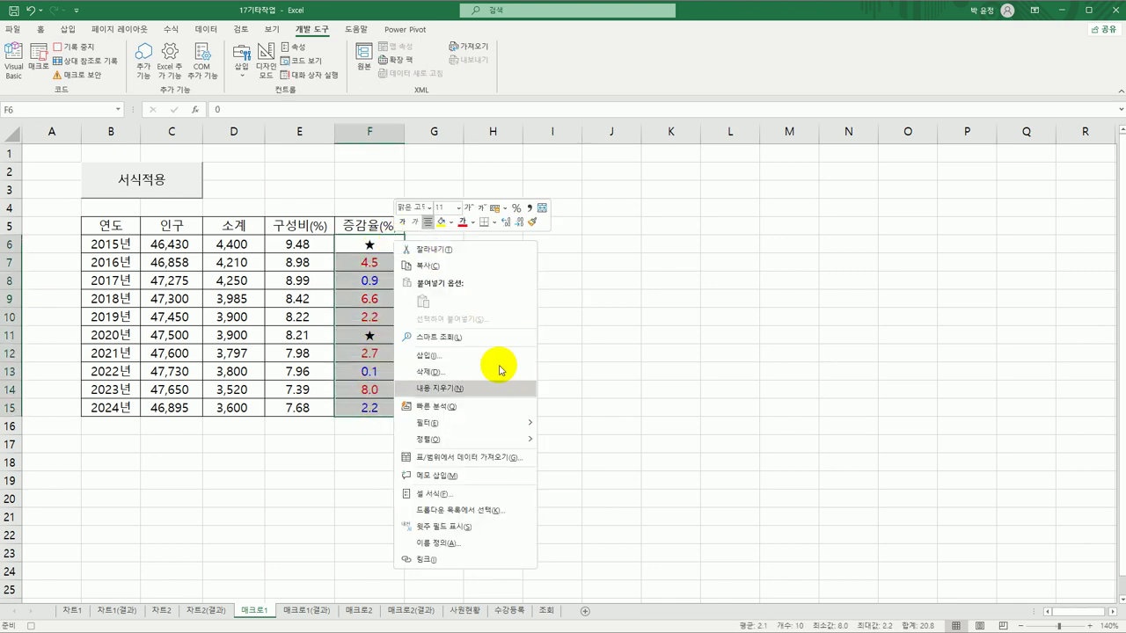
click(474, 503)
drag(497, 315, 600, 149)
click(464, 204)
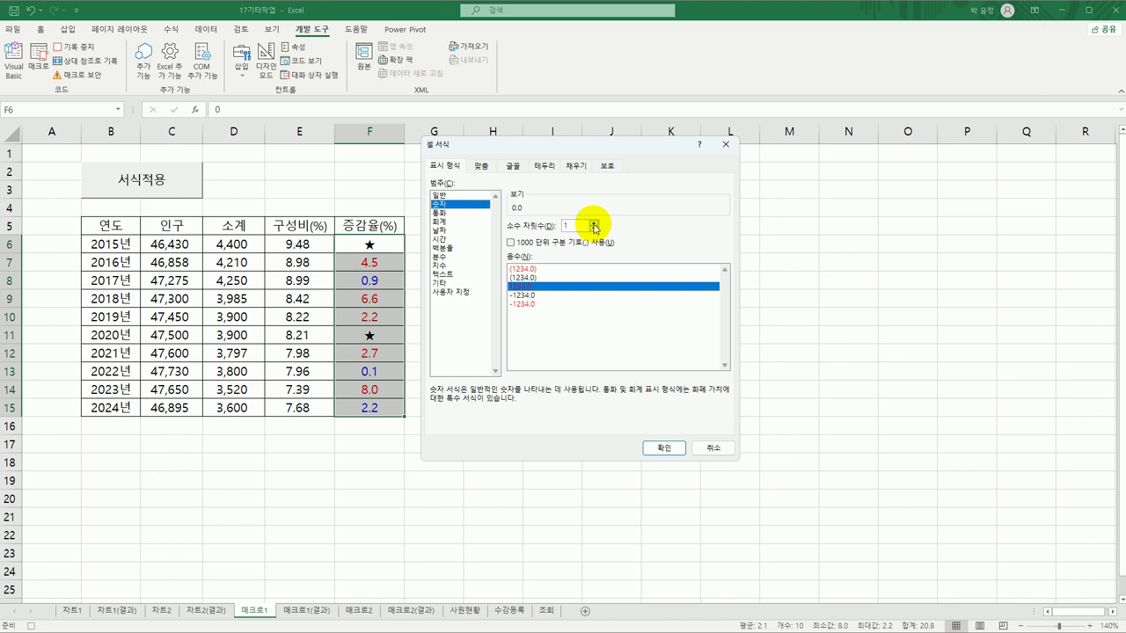
click(549, 296)
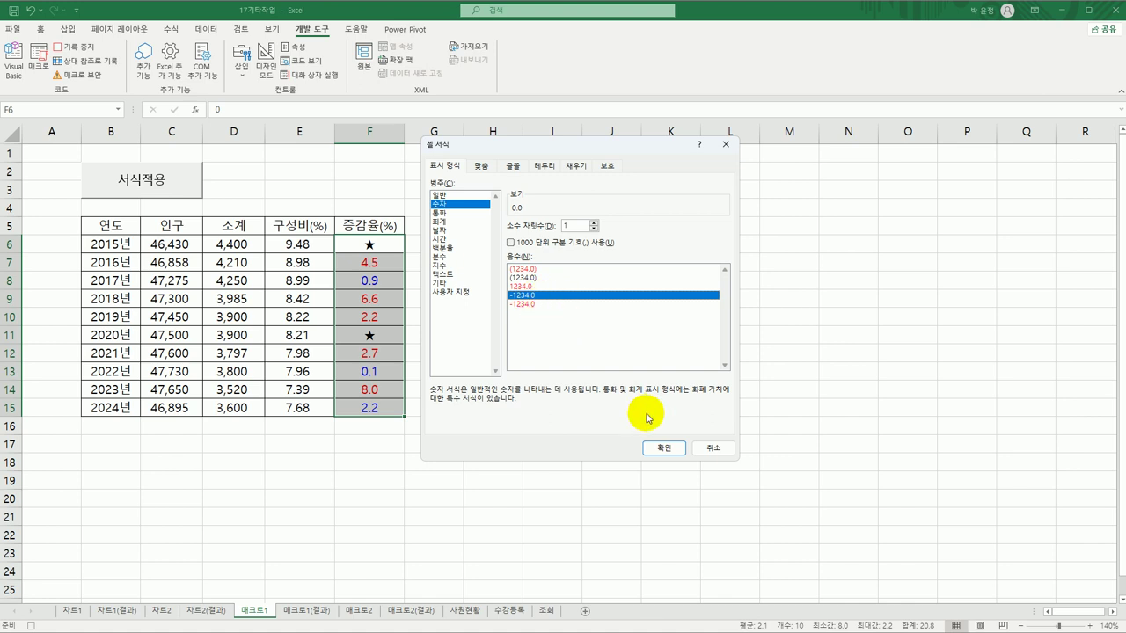
click(658, 449)
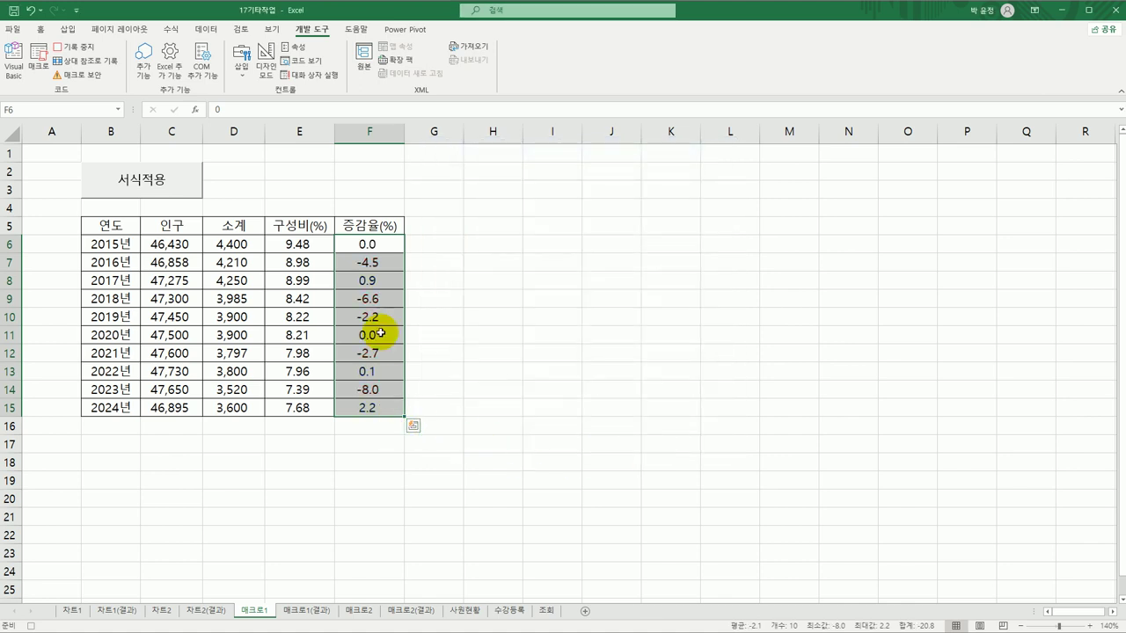
Select cell F15 and stop recording the 서식해제 macro.
click(389, 407)
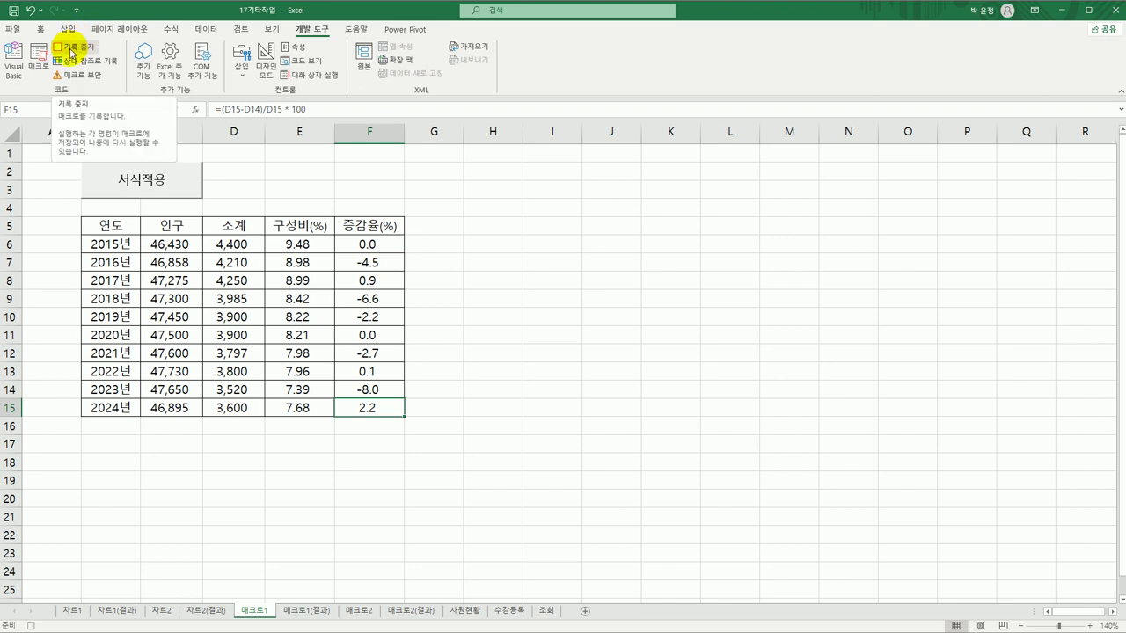
click(71, 52)
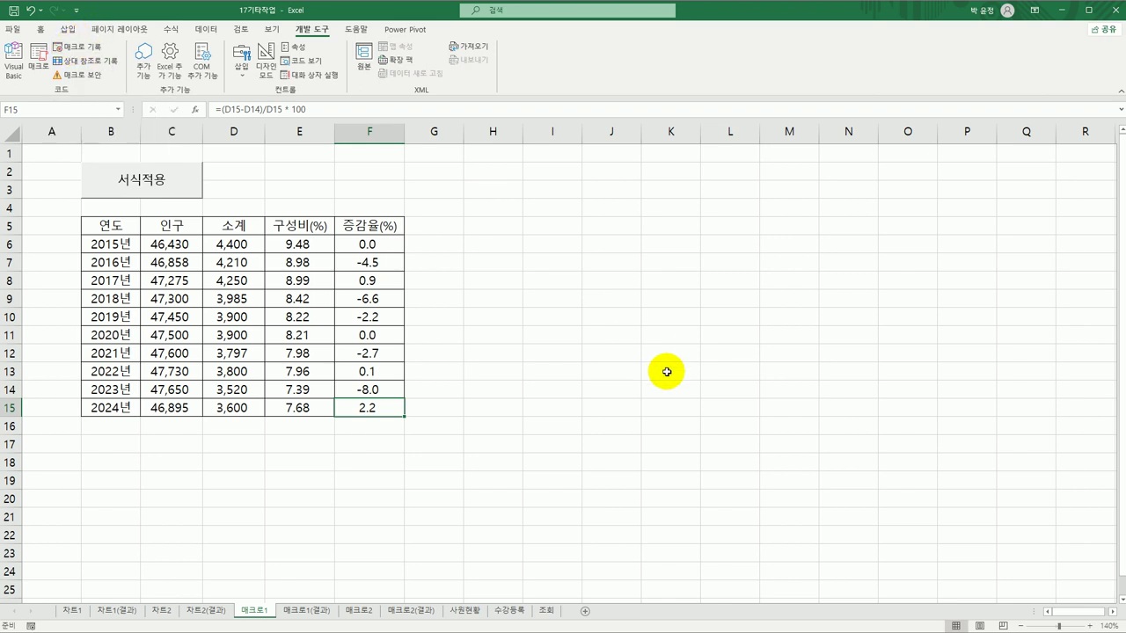
click(666, 372)
Draw a second form-control button over cells E2:F3.
click(240, 61)
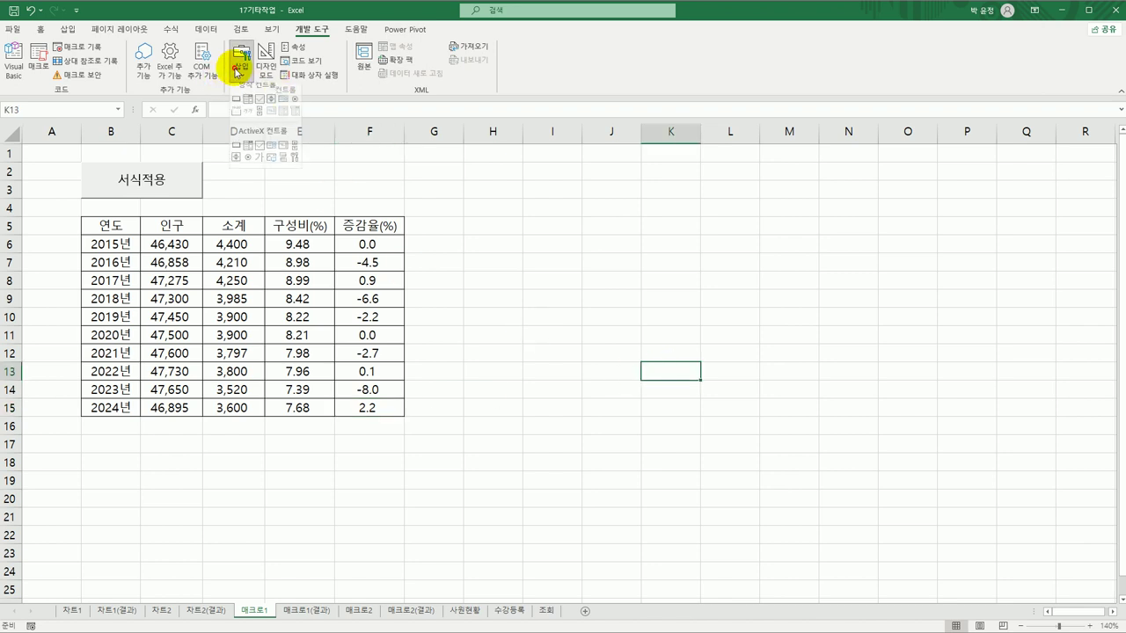
click(235, 106)
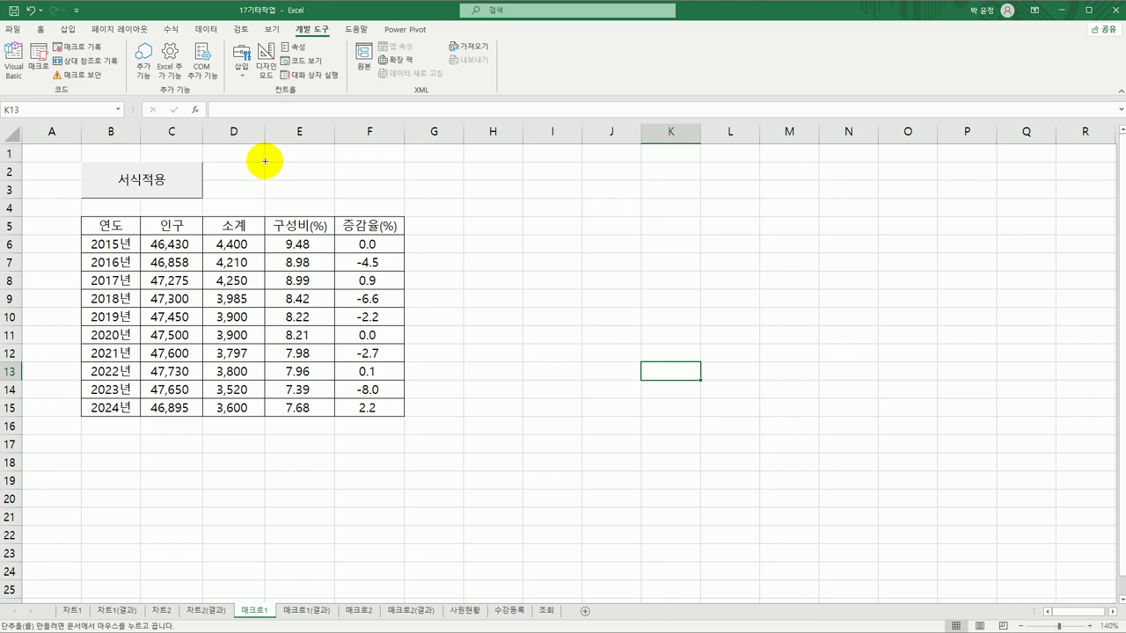
drag(265, 161, 389, 203)
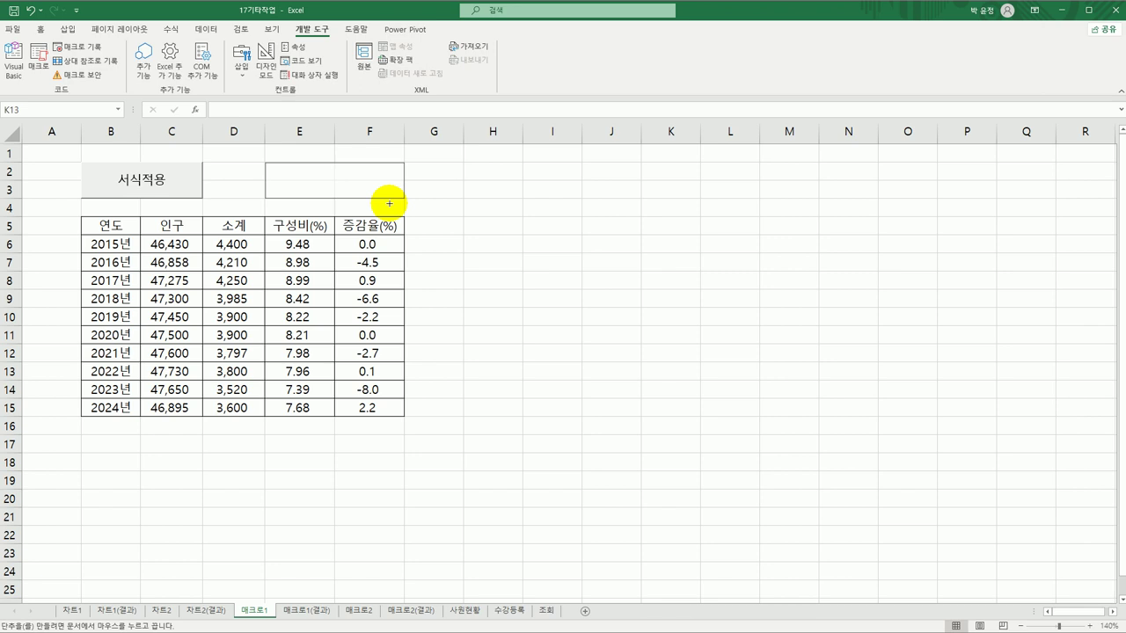
drag(389, 203, 389, 203)
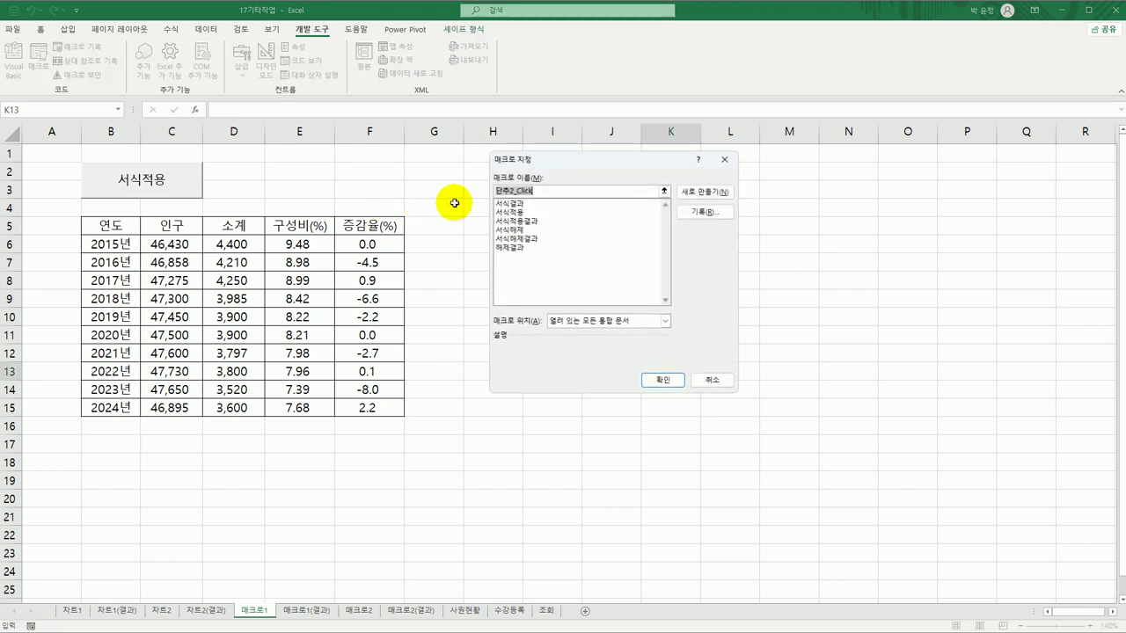
Assign the 서식해제 macro to the new button over E2:F3 and label it 서식해제.
click(534, 231)
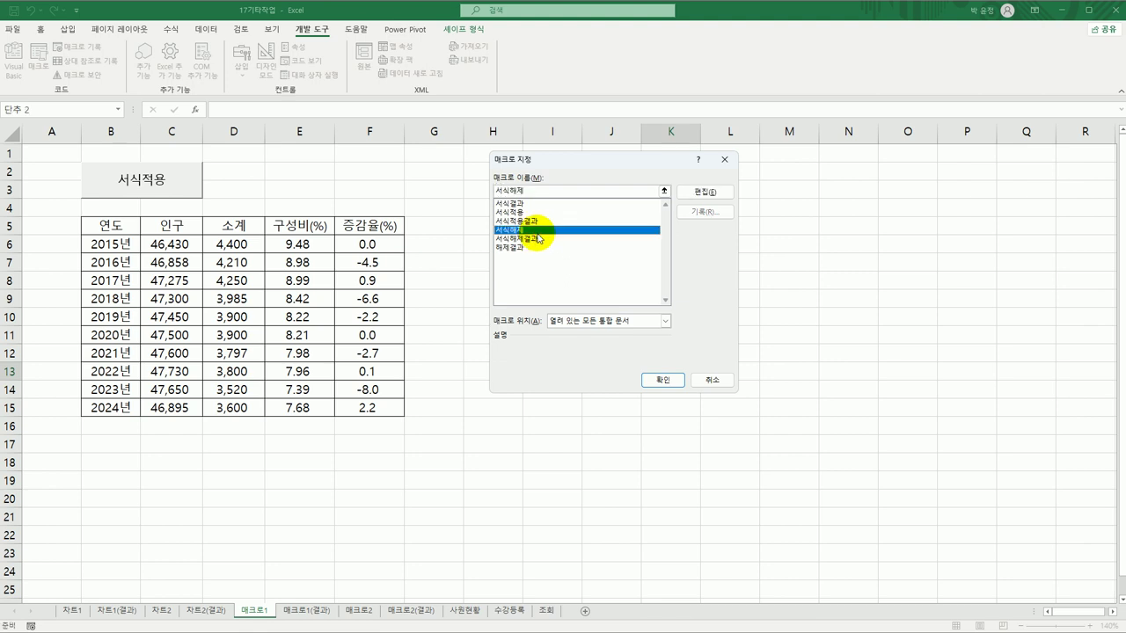
click(666, 380)
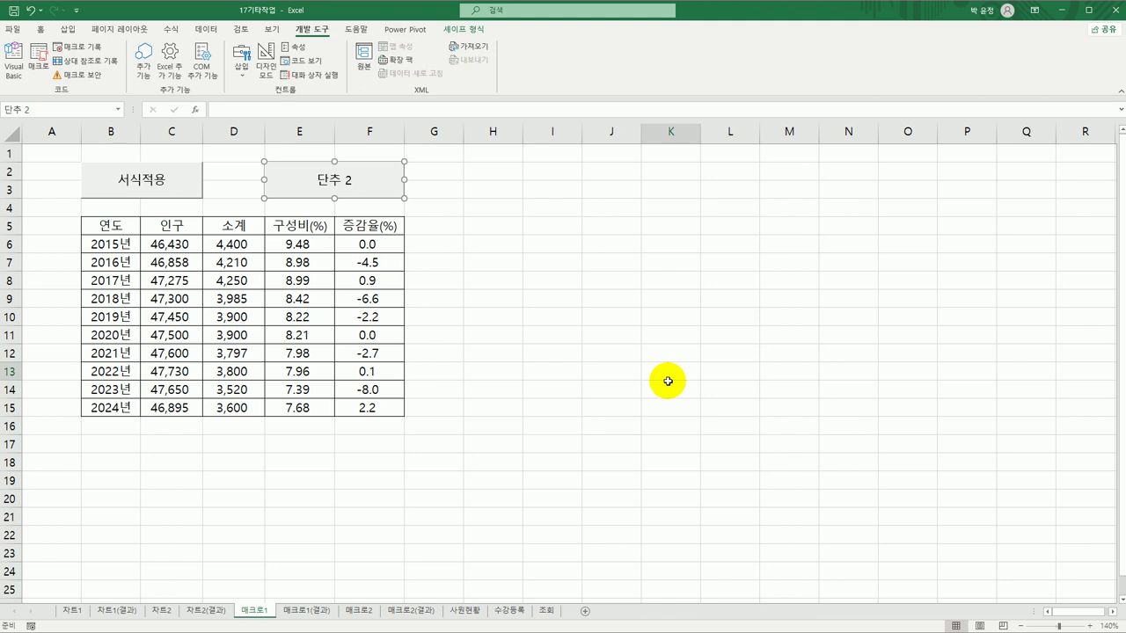
text(서식해제)
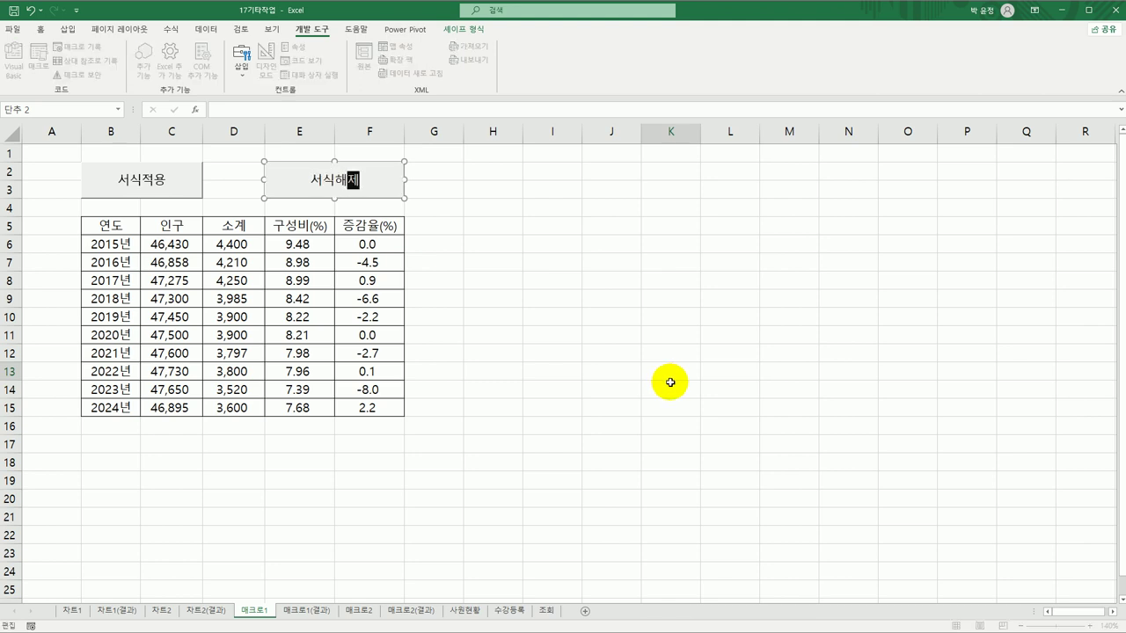
click(669, 382)
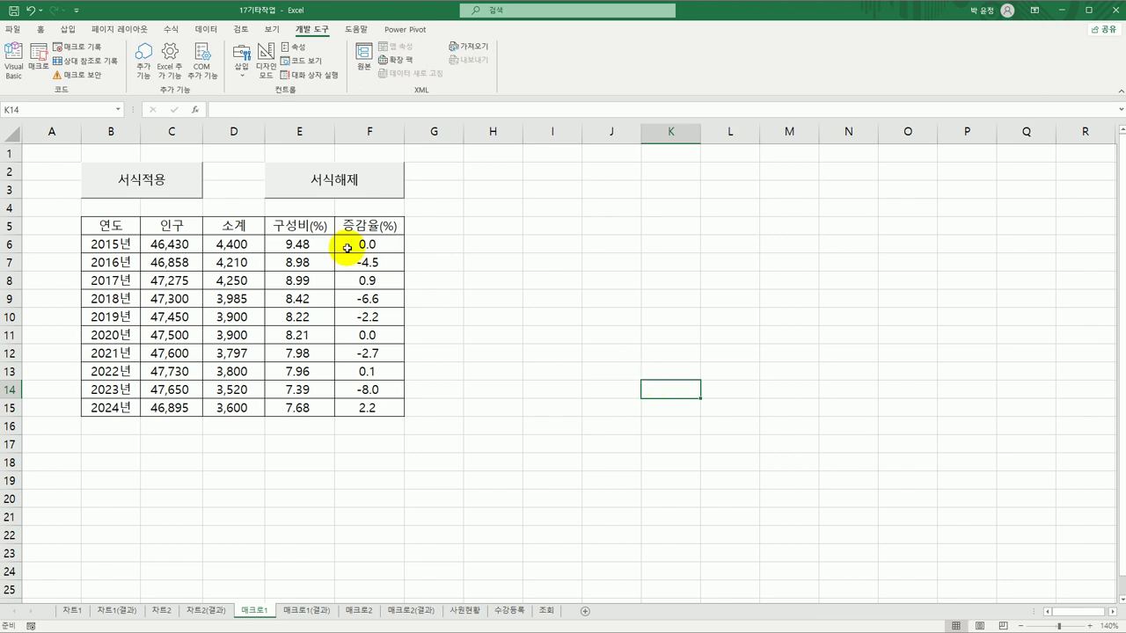
Test both buttons by running 서식적용 and then 서식해제 on the 증감율(%) values.
click(173, 197)
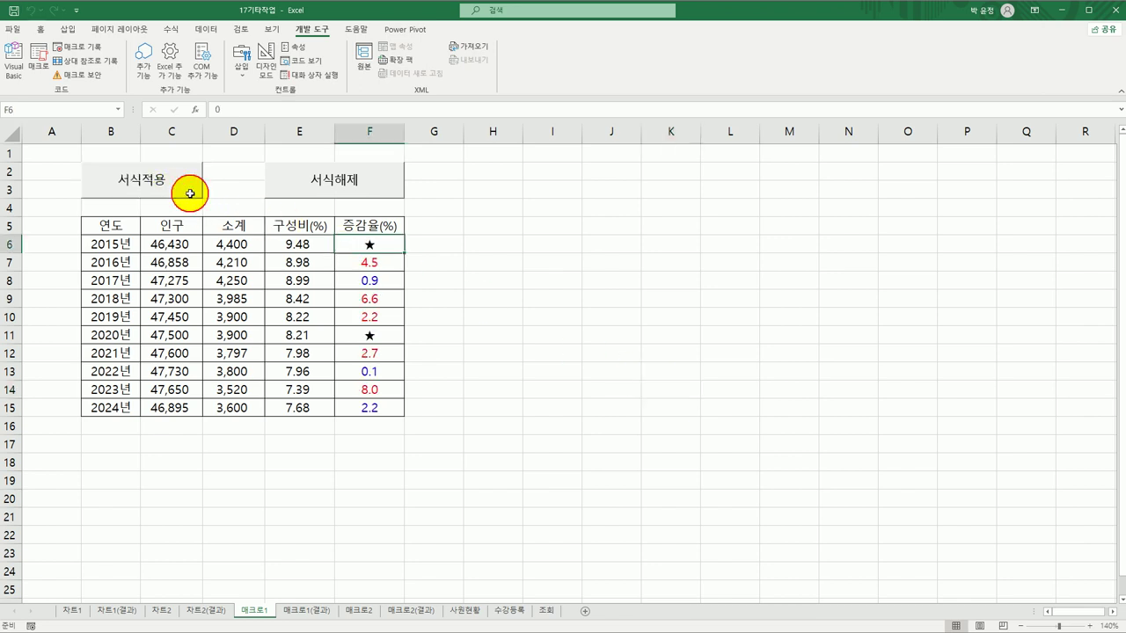
click(363, 192)
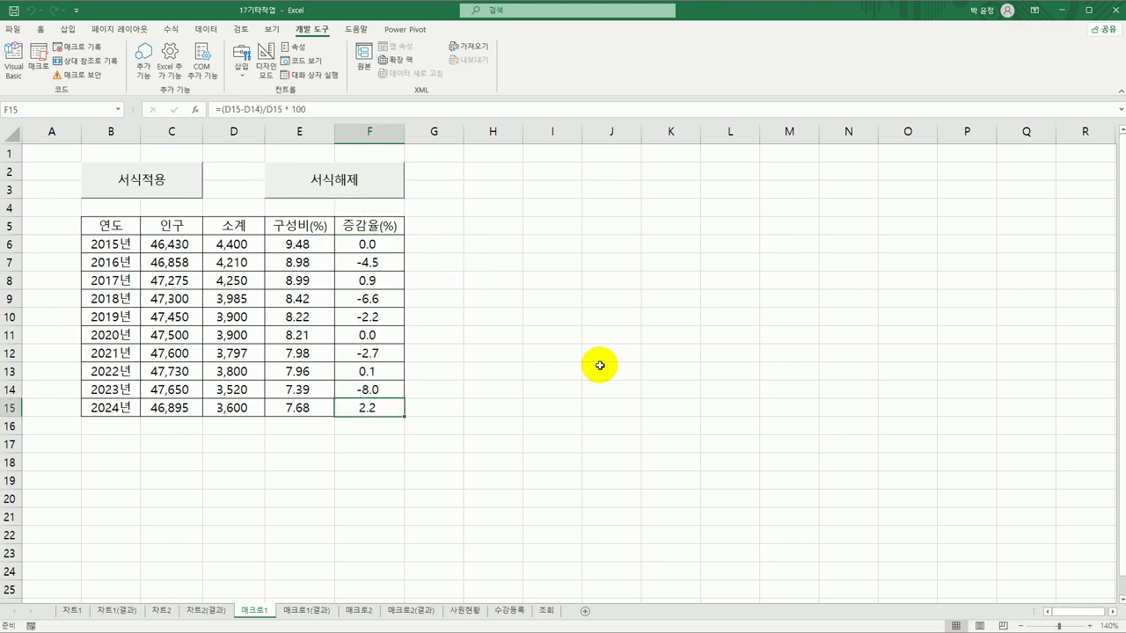
Compare the 매크로1 sheet with 매크로1(결과) and run the 서식적용 button again on the 증감율(%) values.
click(546, 366)
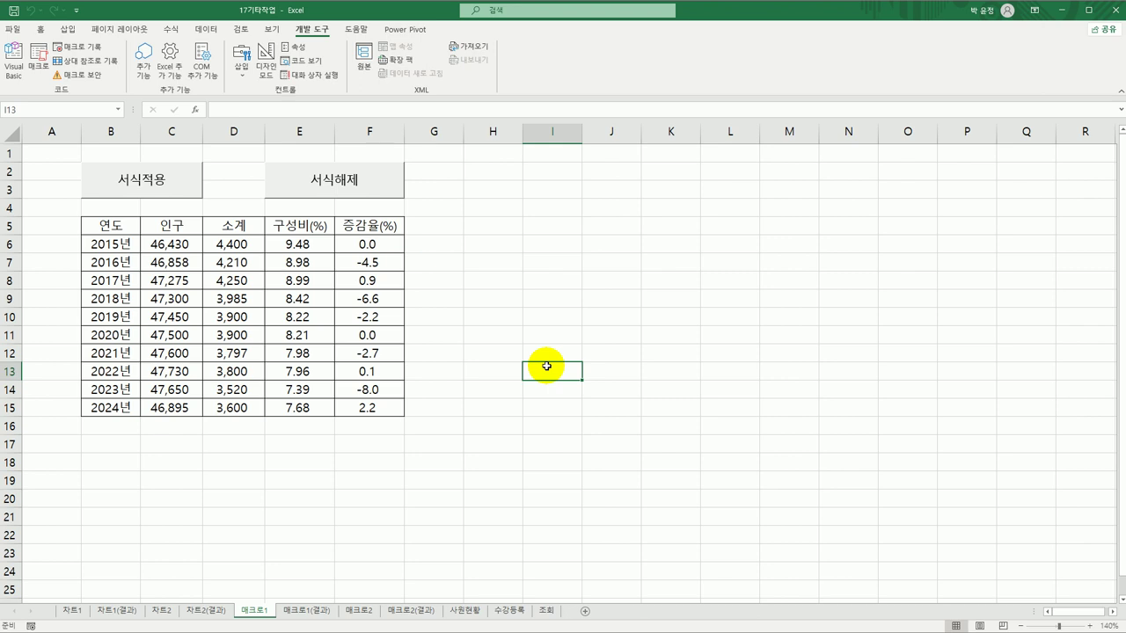
click(309, 610)
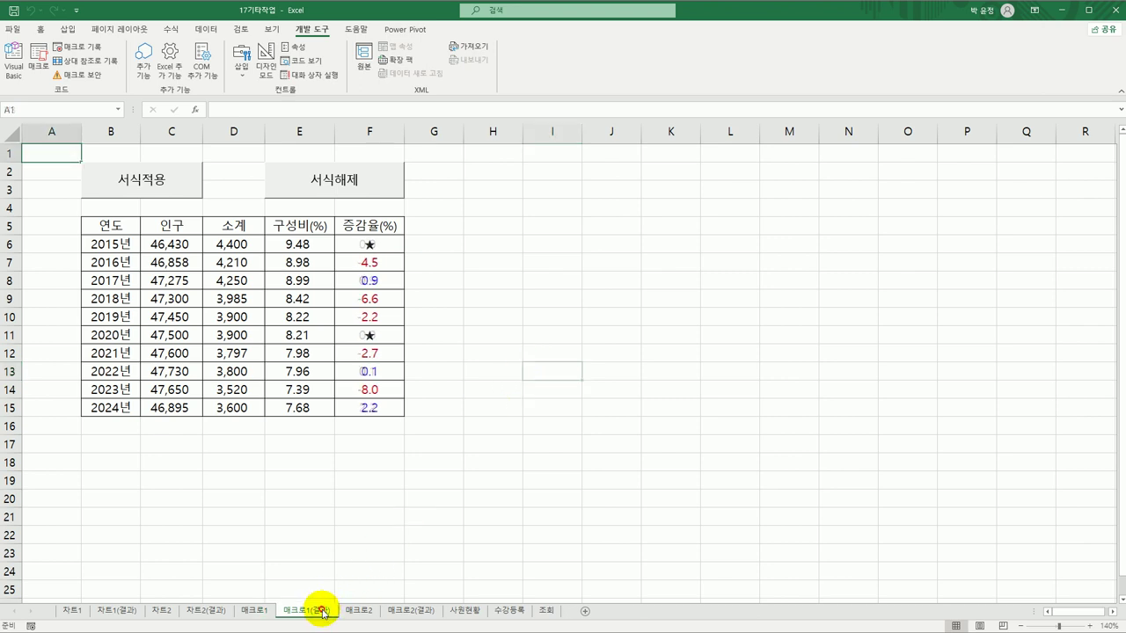
click(268, 610)
click(142, 180)
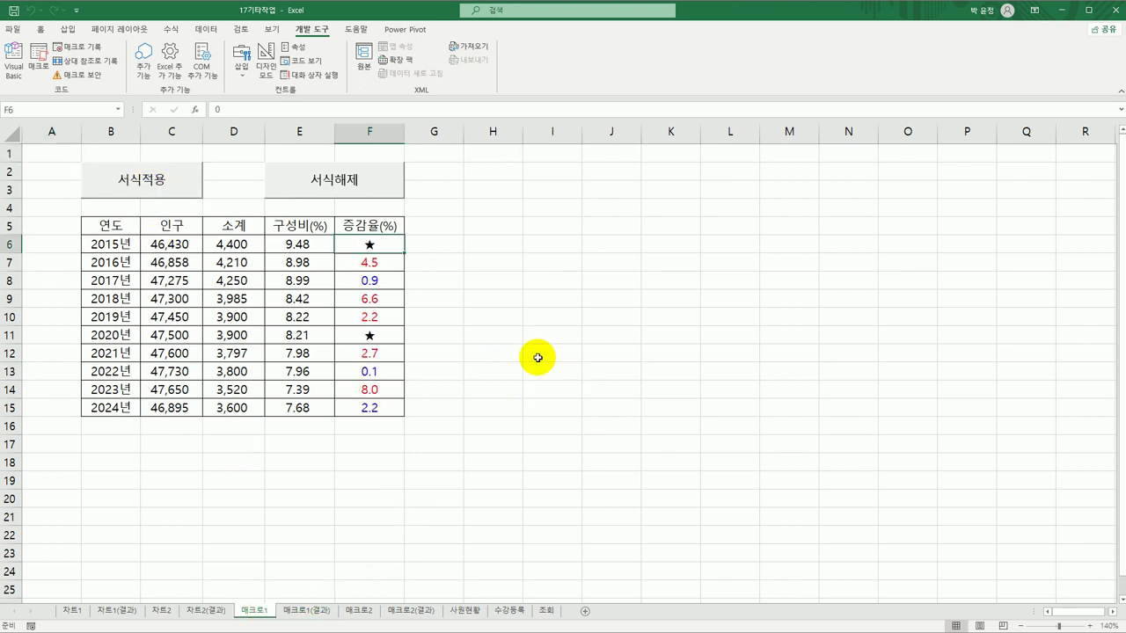
click(538, 359)
click(355, 514)
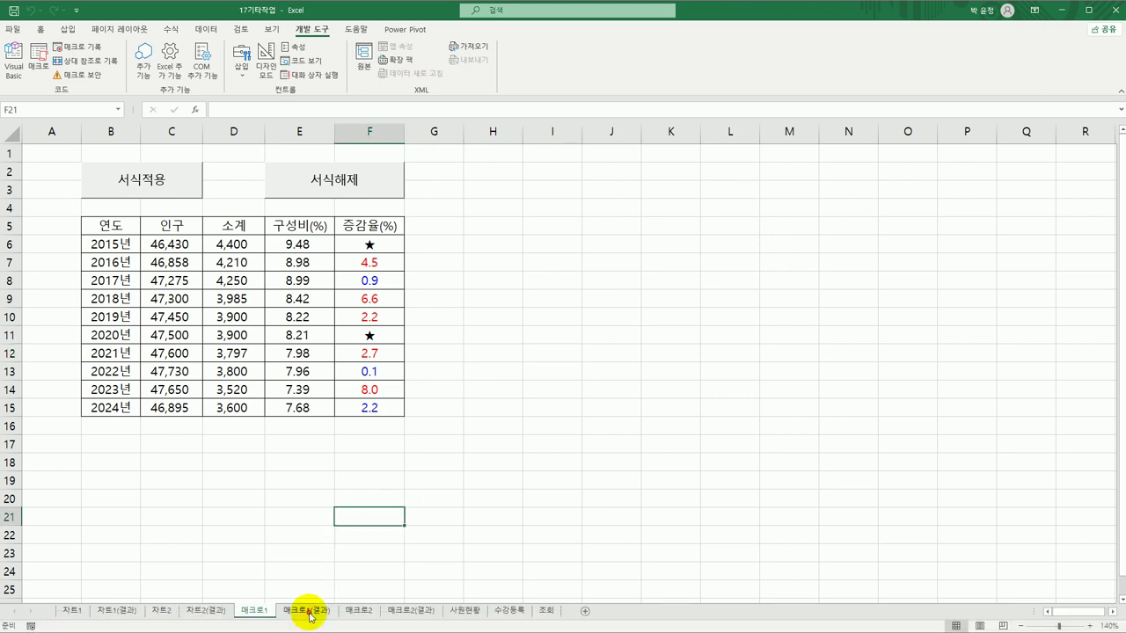
Glance at the 매크로1(결과) sheet and open the 매크로2 sheet.
click(310, 611)
click(369, 613)
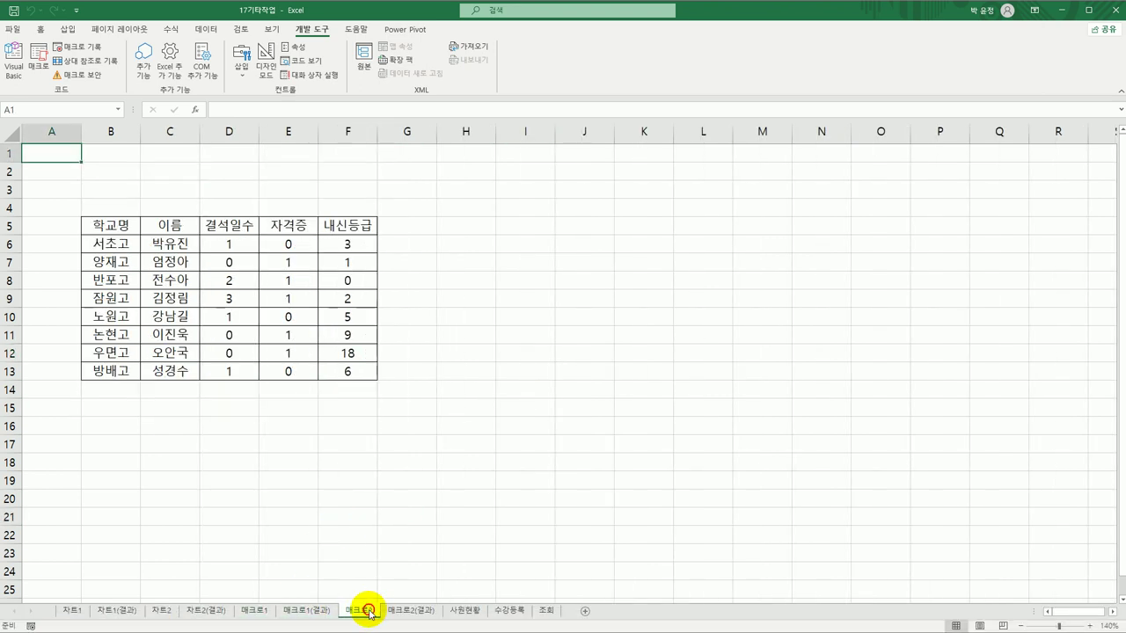
click(535, 402)
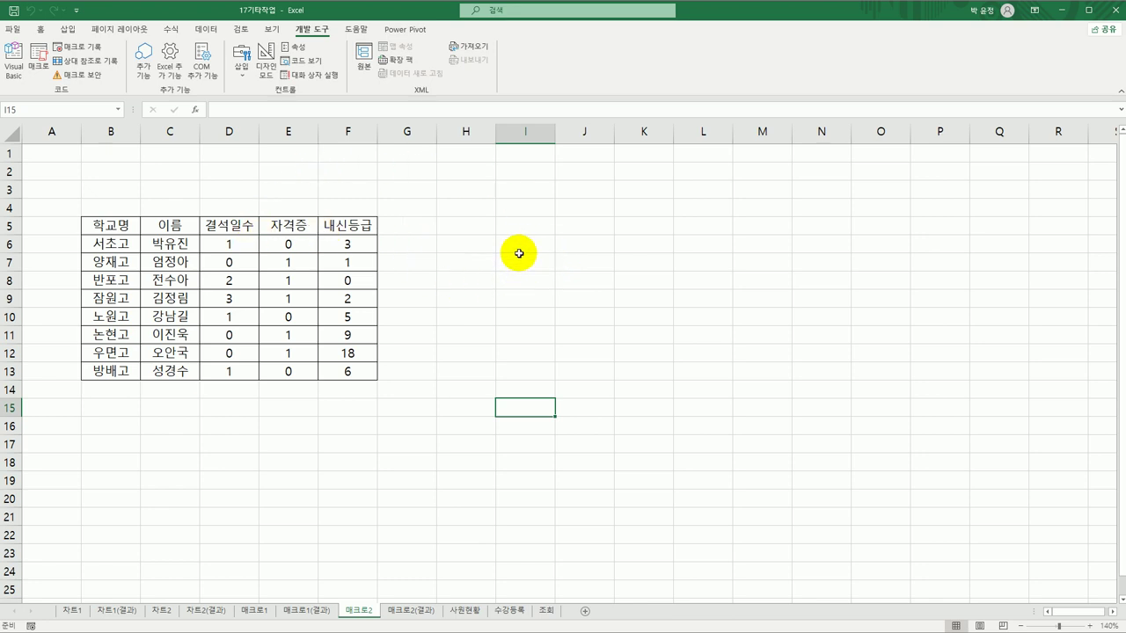
click(520, 251)
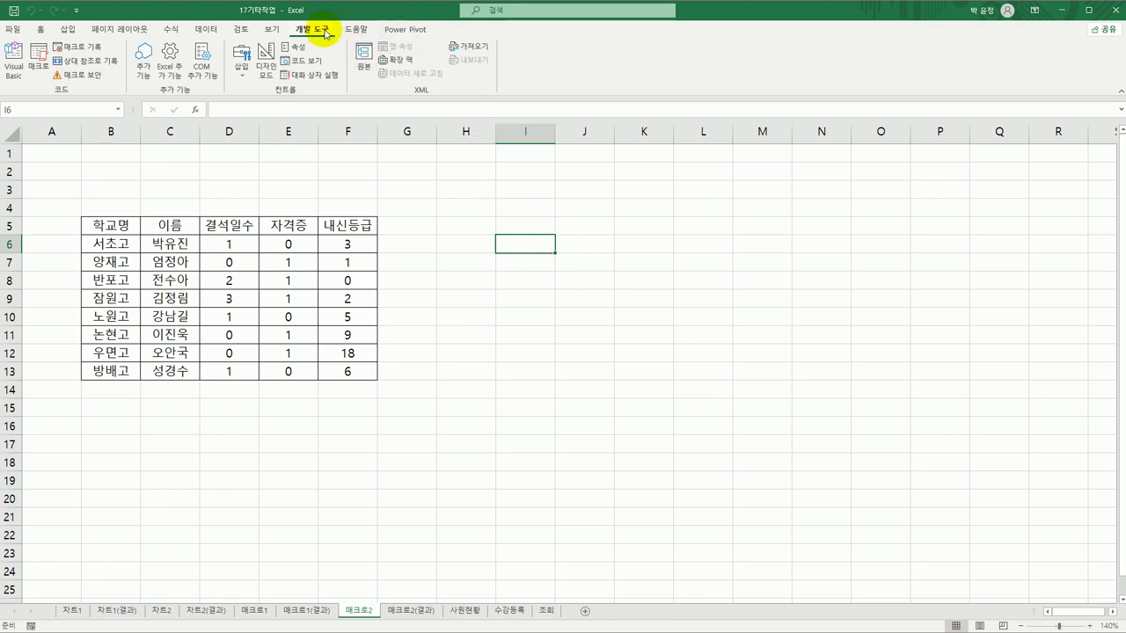
Draw a form-control button over cells B2:C3 on the 매크로2 sheet.
click(239, 63)
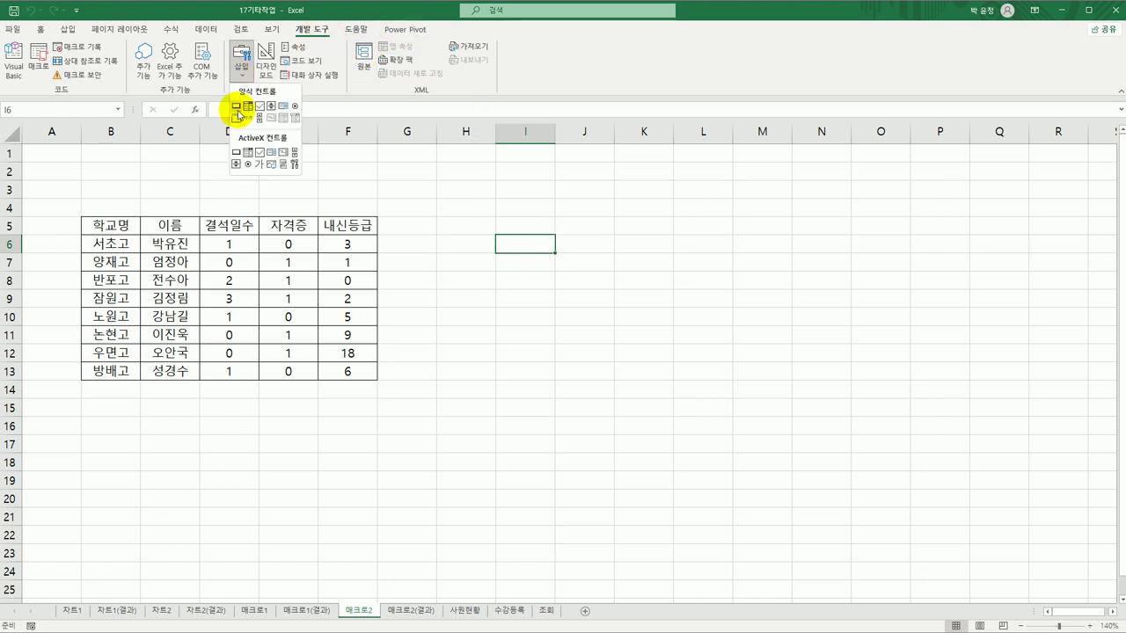
click(236, 106)
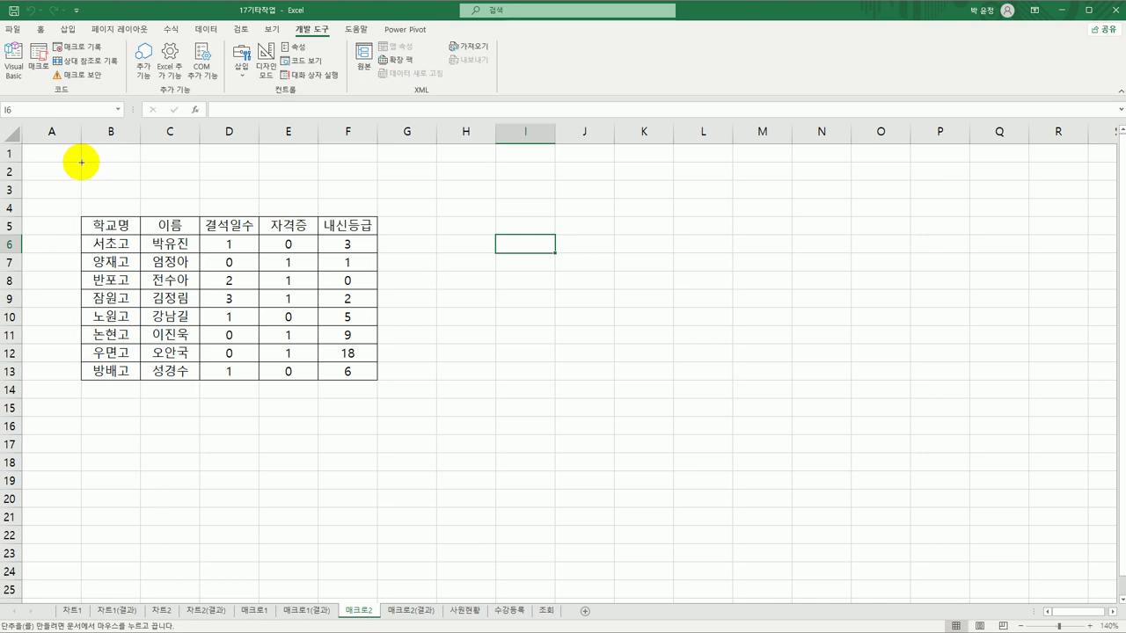
drag(79, 162, 187, 197)
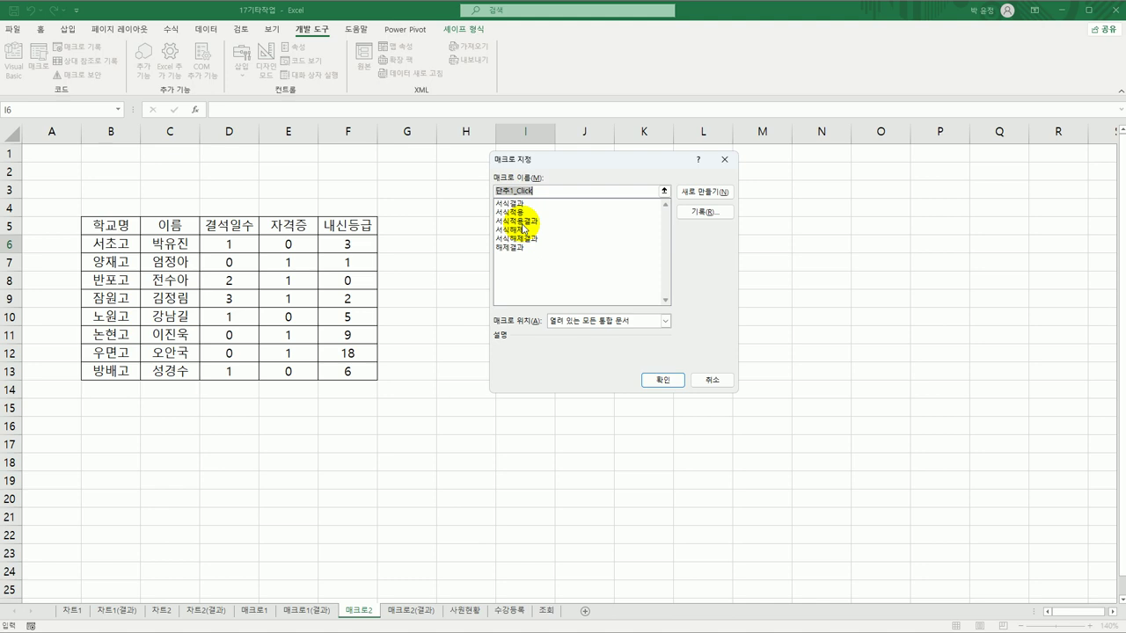
Name the button's macro 서식 and start recording it in the current workbook.
key(BackSpace)
text(서식)
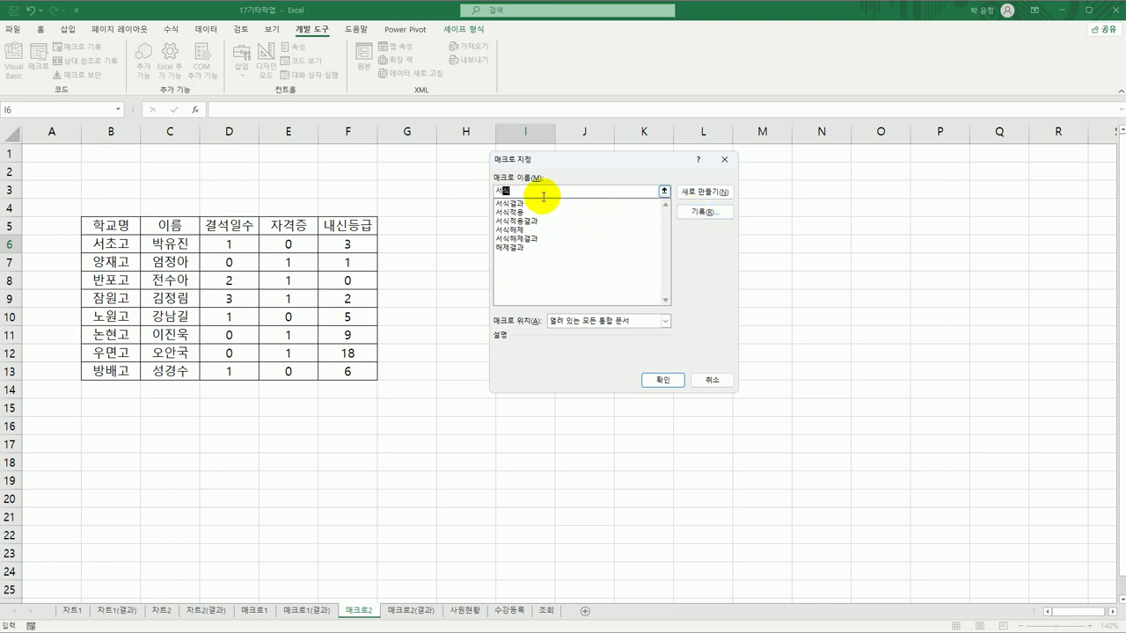
click(703, 214)
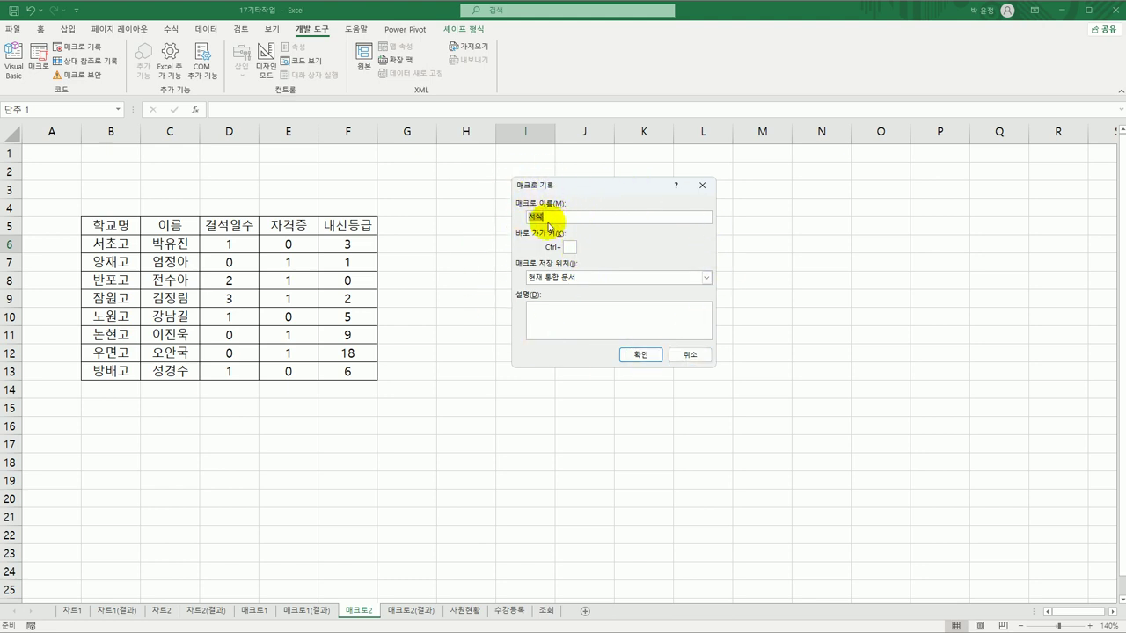
click(641, 355)
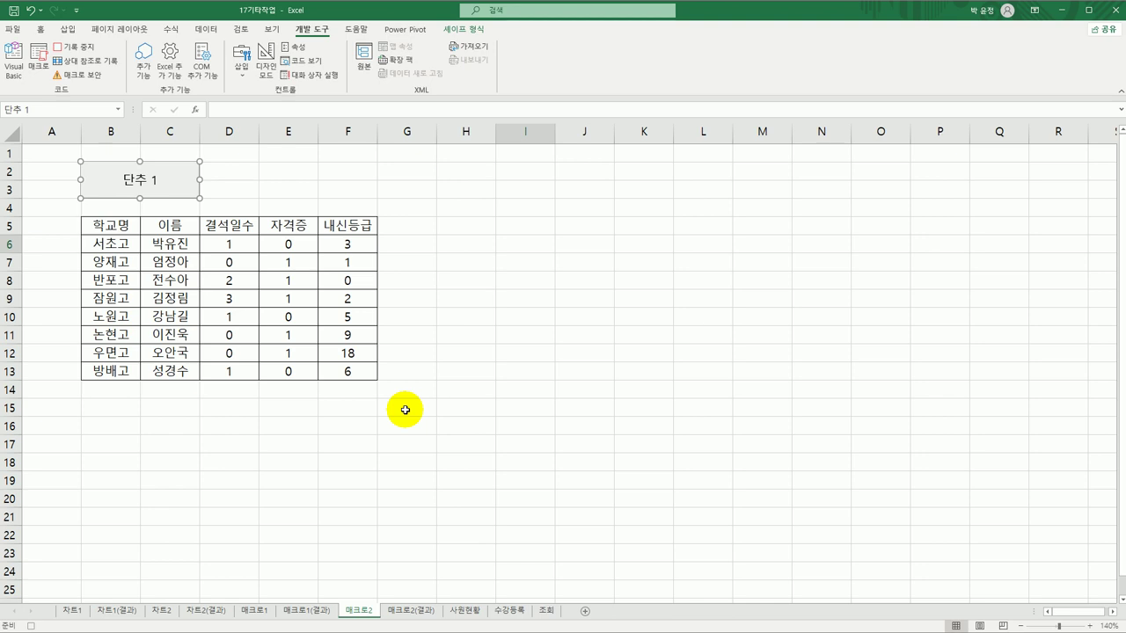
Open the cell format settings for the 자격증 values in E6:E13 and choose the 사용자 지정 category.
drag(294, 240, 300, 370)
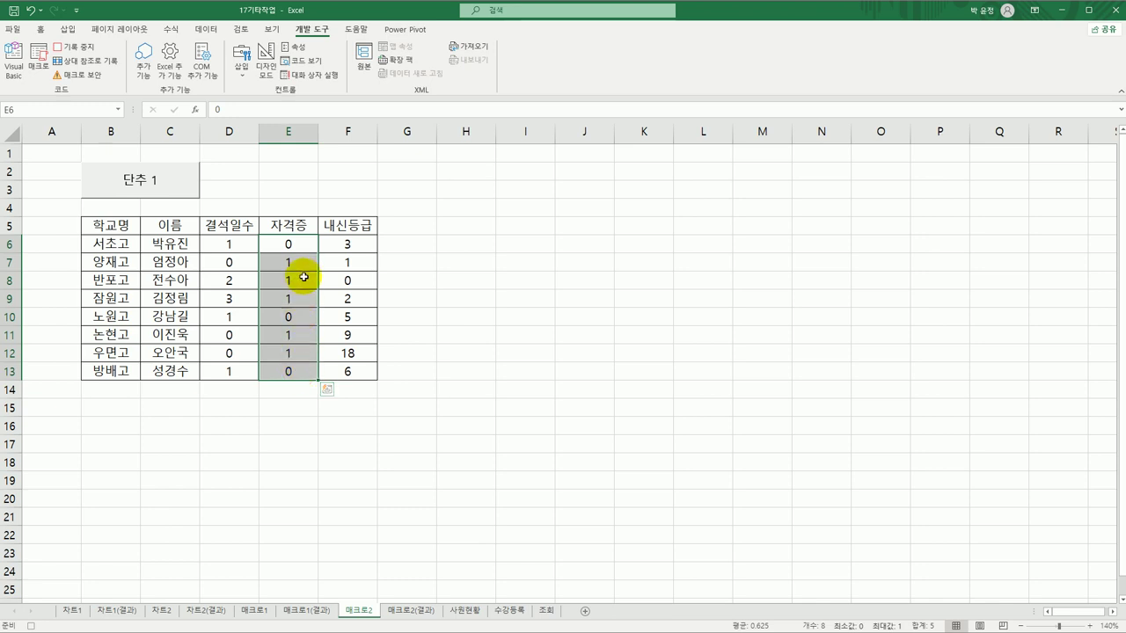
right_click(301, 246)
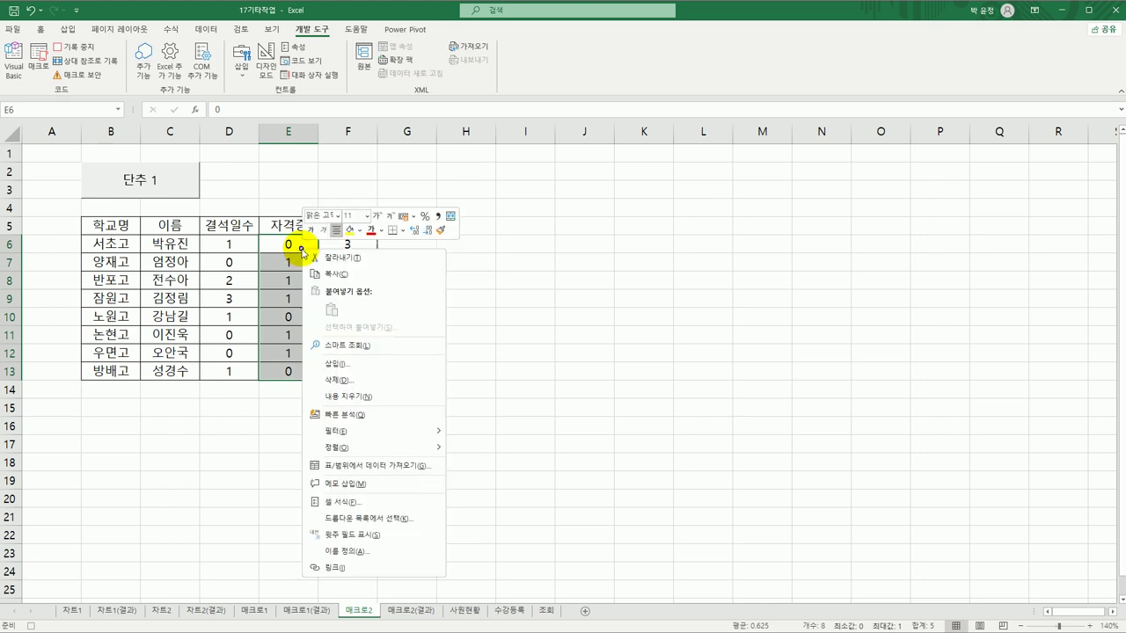
click(376, 501)
drag(432, 319, 531, 121)
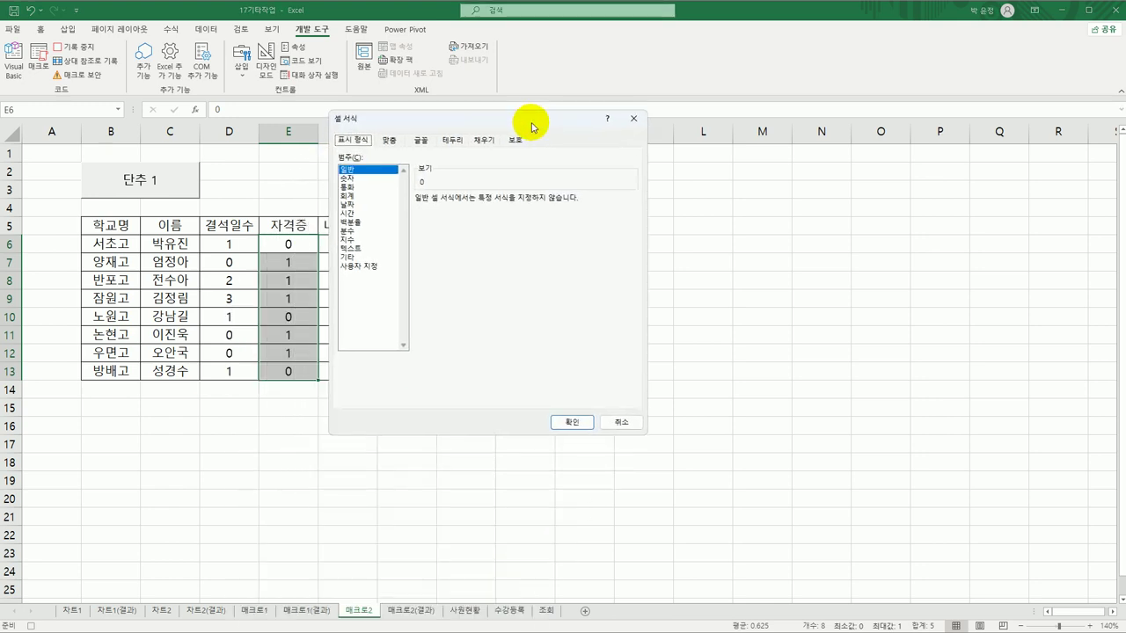
click(375, 265)
click(448, 210)
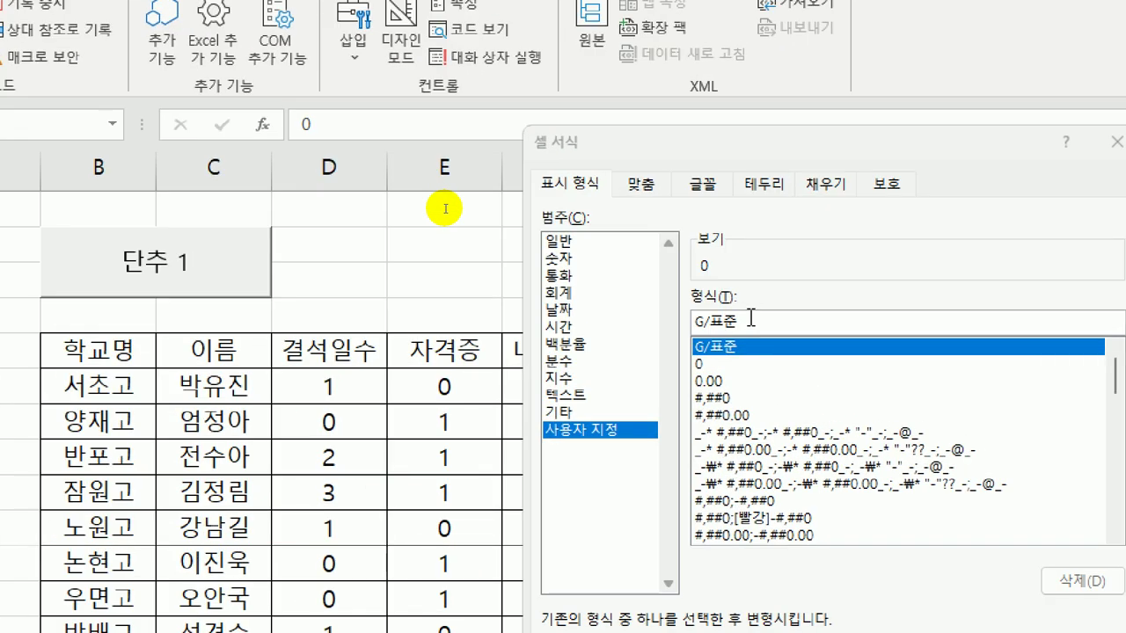
drag(428, 119, 372, 111)
drag(604, 139, 484, 62)
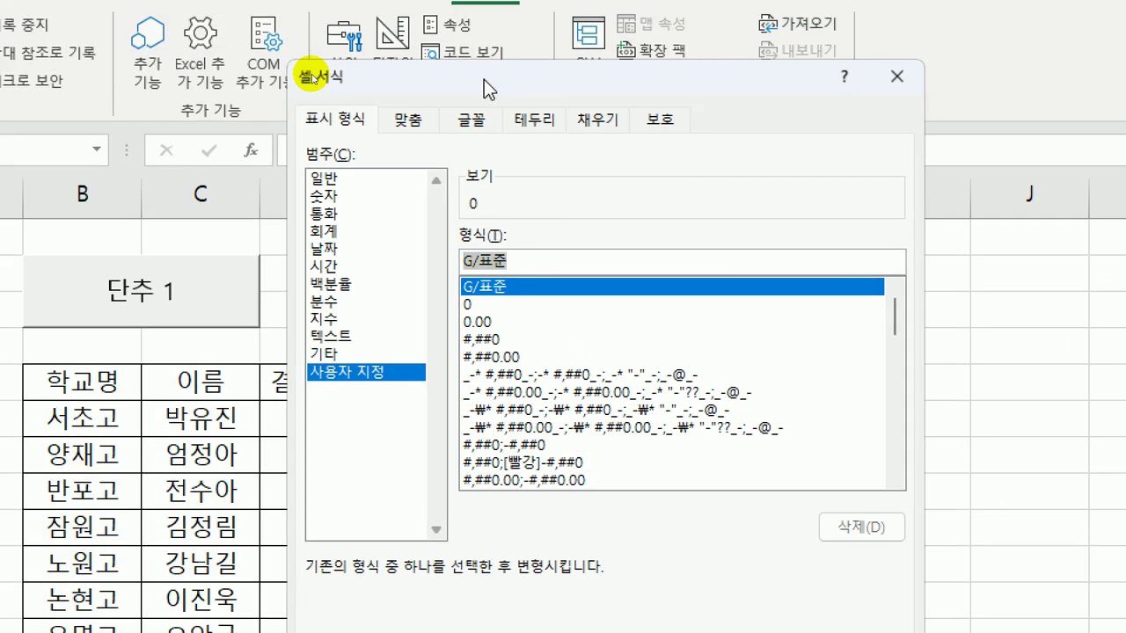
Apply the custom number format [=1]"유";[=0]"무" to E6:E13.
text([)
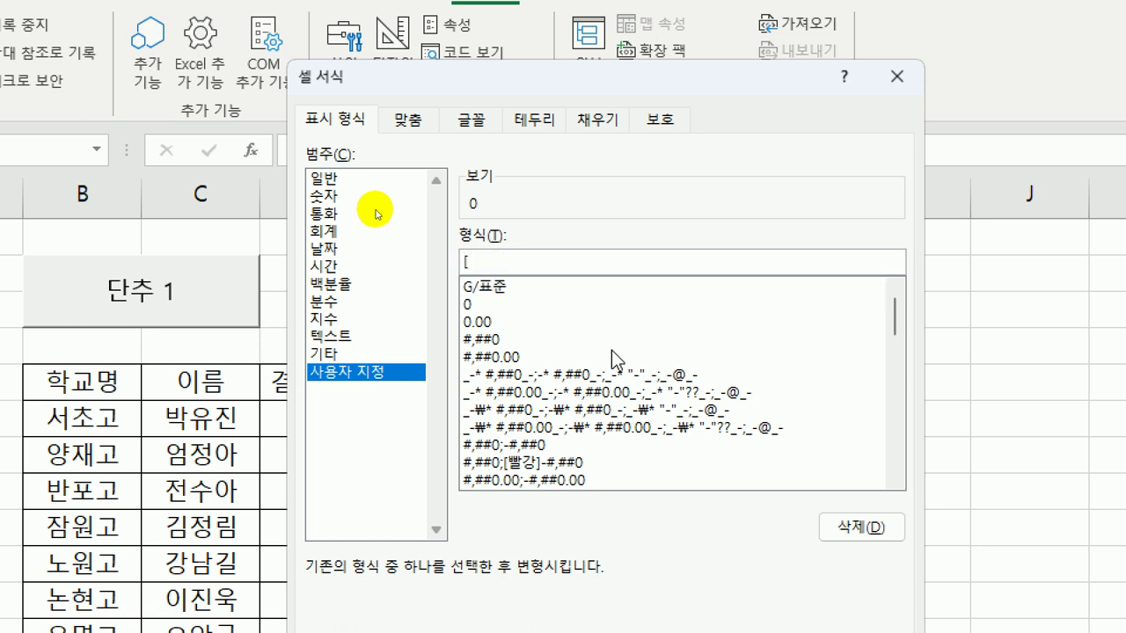
text(=1])
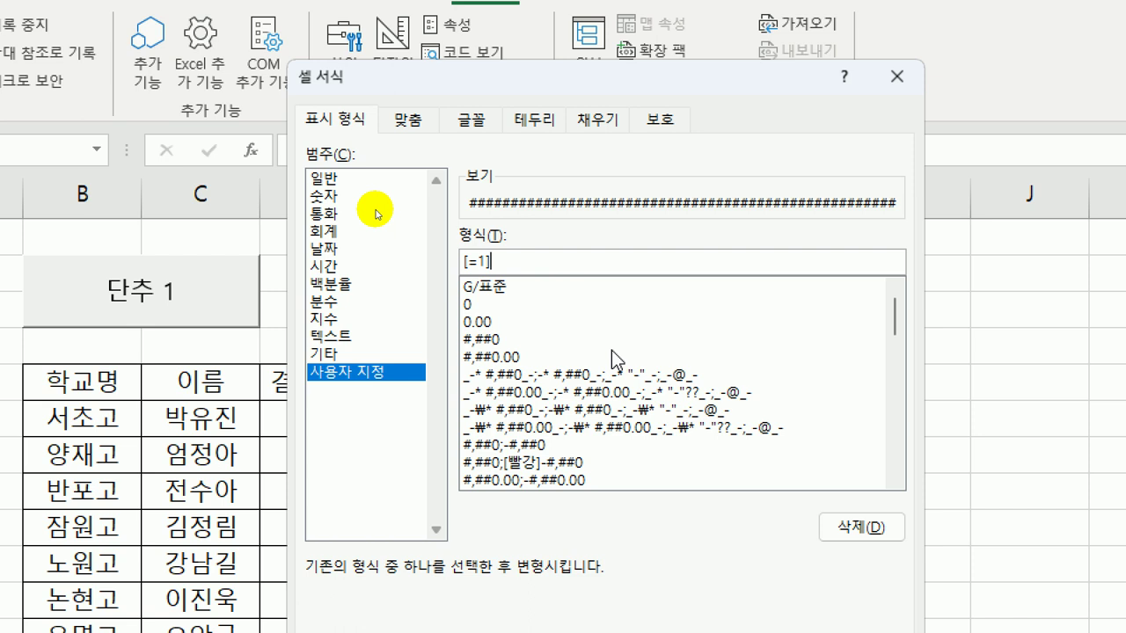
text(")
text(대)
key(BackSpace)
key(BackSpace)
text(유")
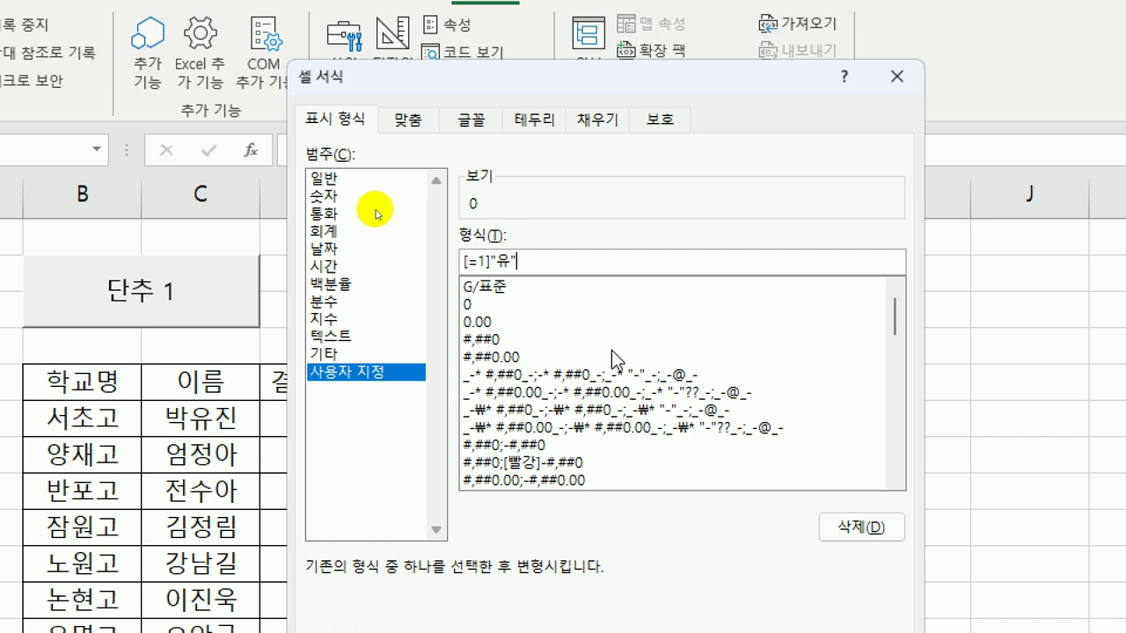
text(;)
text([=0]"무")
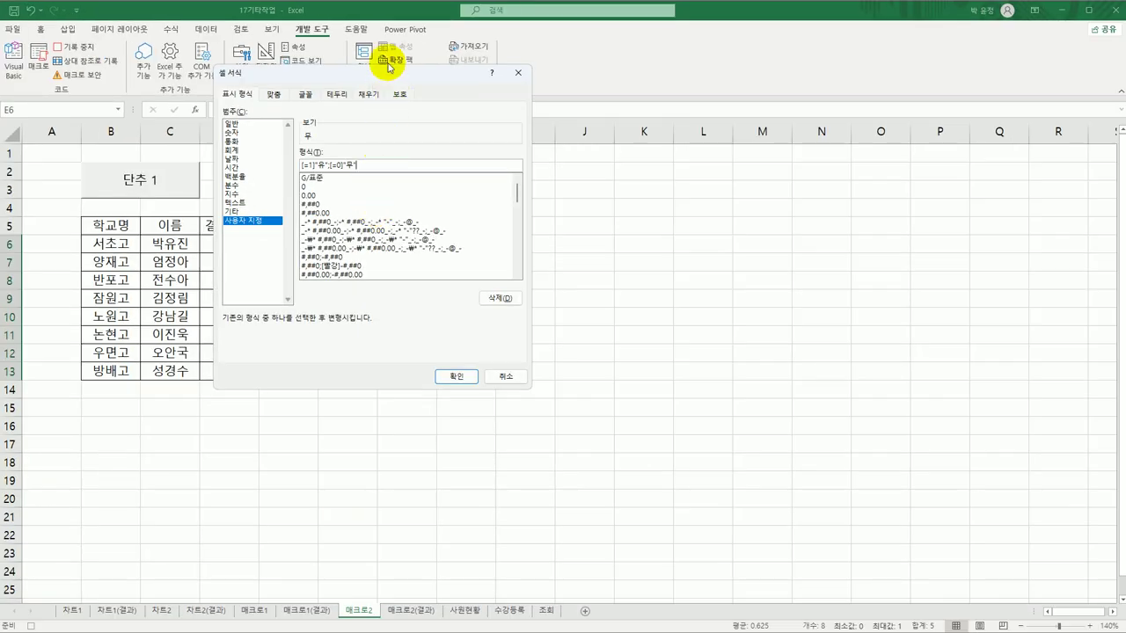
drag(393, 77, 585, 94)
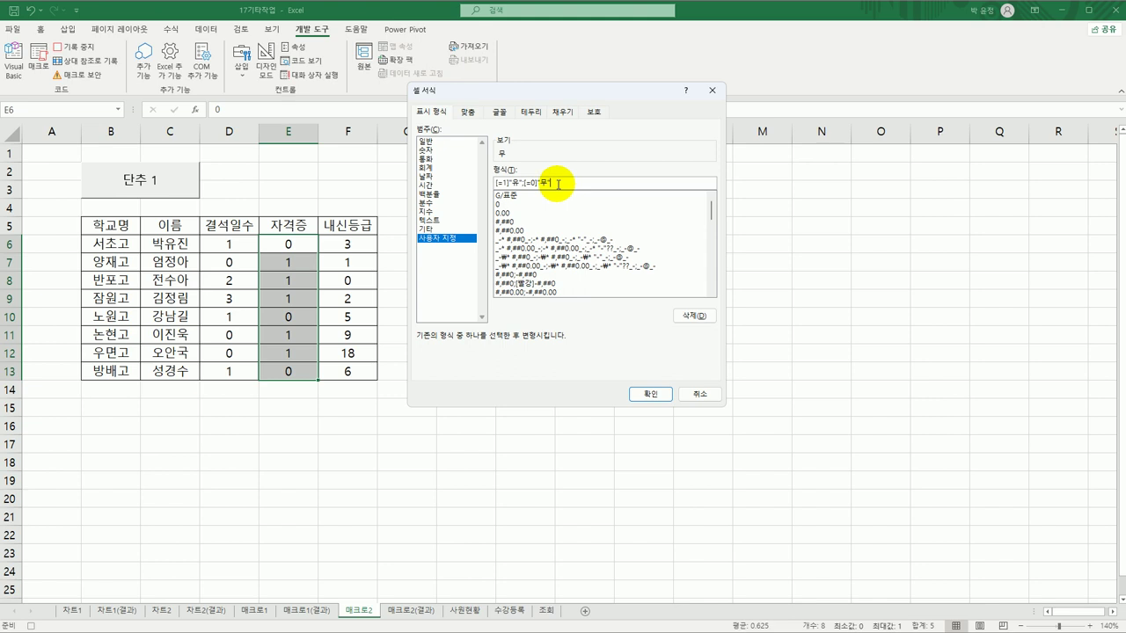
click(651, 393)
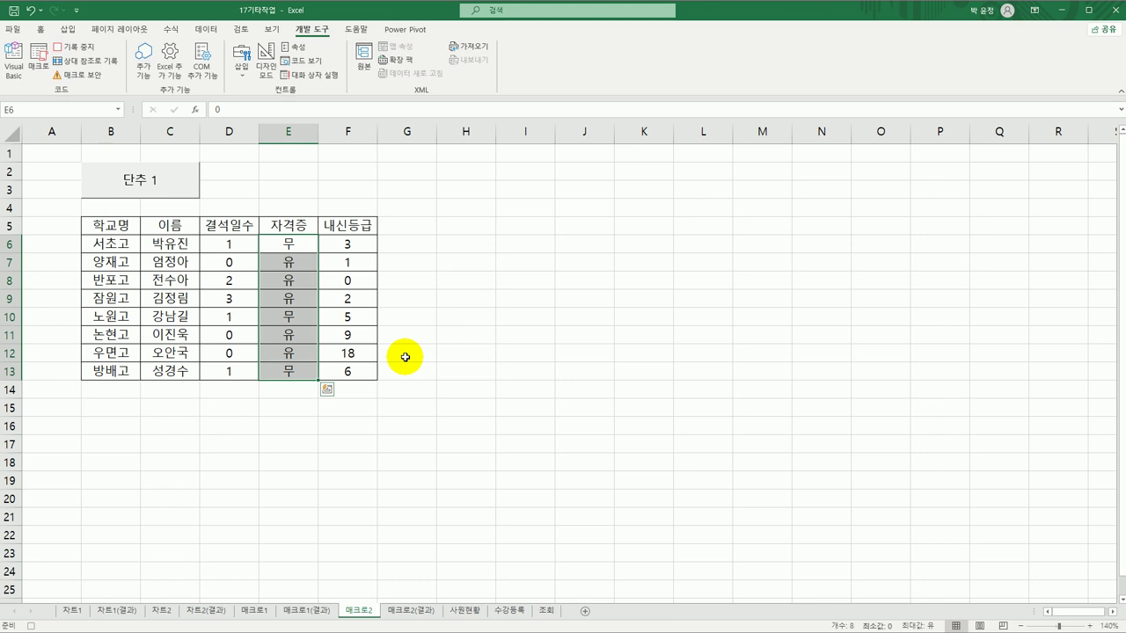
Select cell E6 to end the 서식 macro recording, and label the button over B2:C3 서식.
click(302, 249)
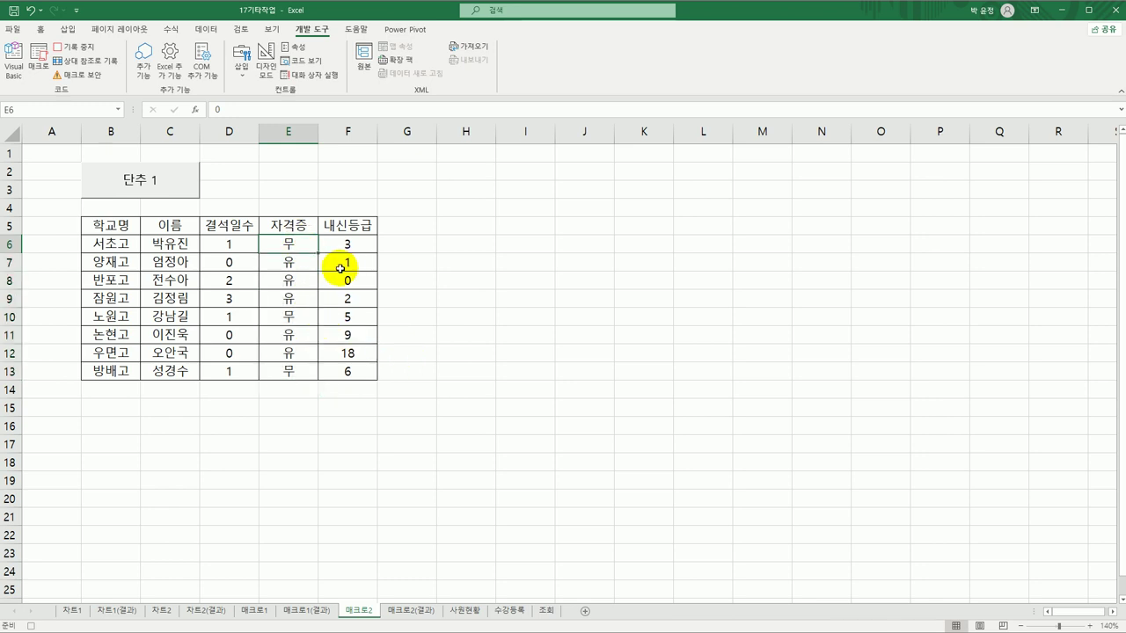
click(75, 47)
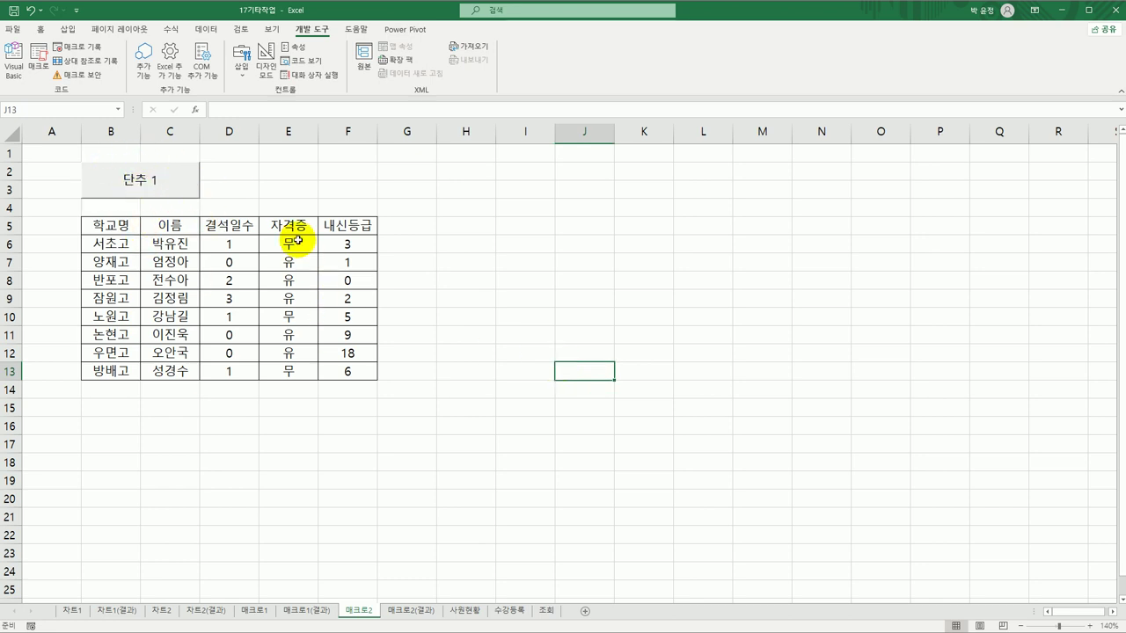
right_click(142, 188)
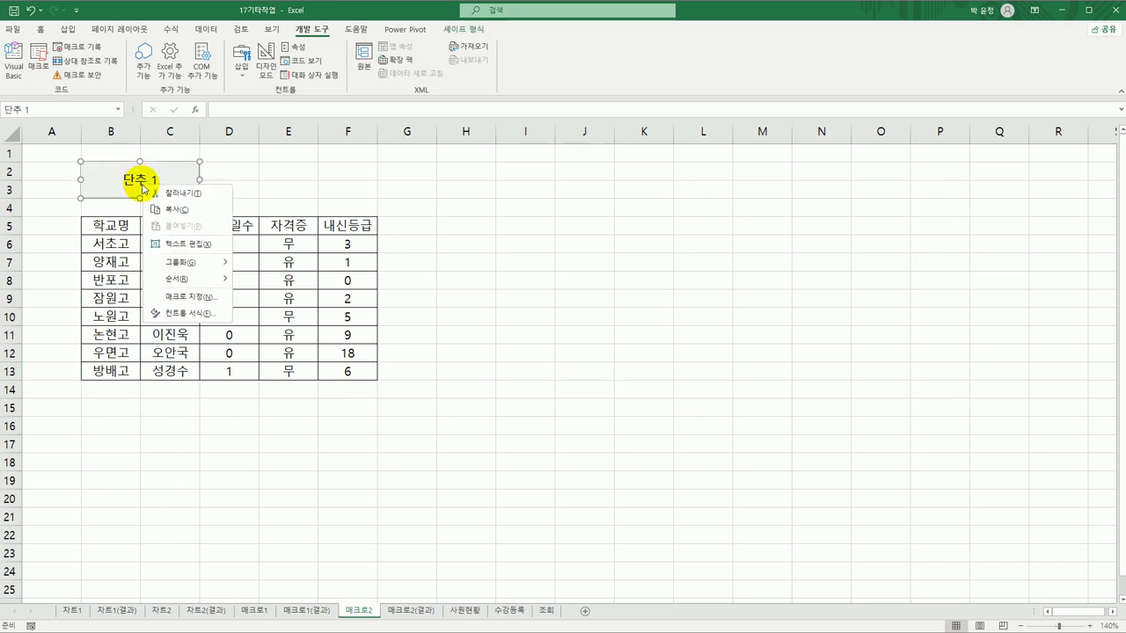
click(197, 243)
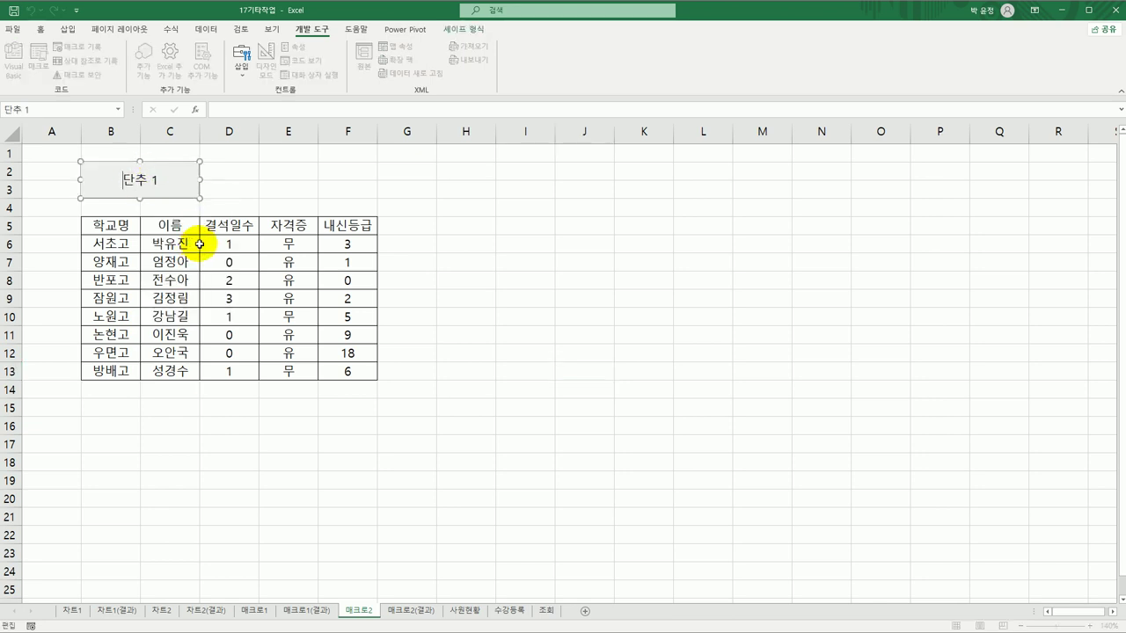
key(ctrl+a)
text(서식)
click(465, 336)
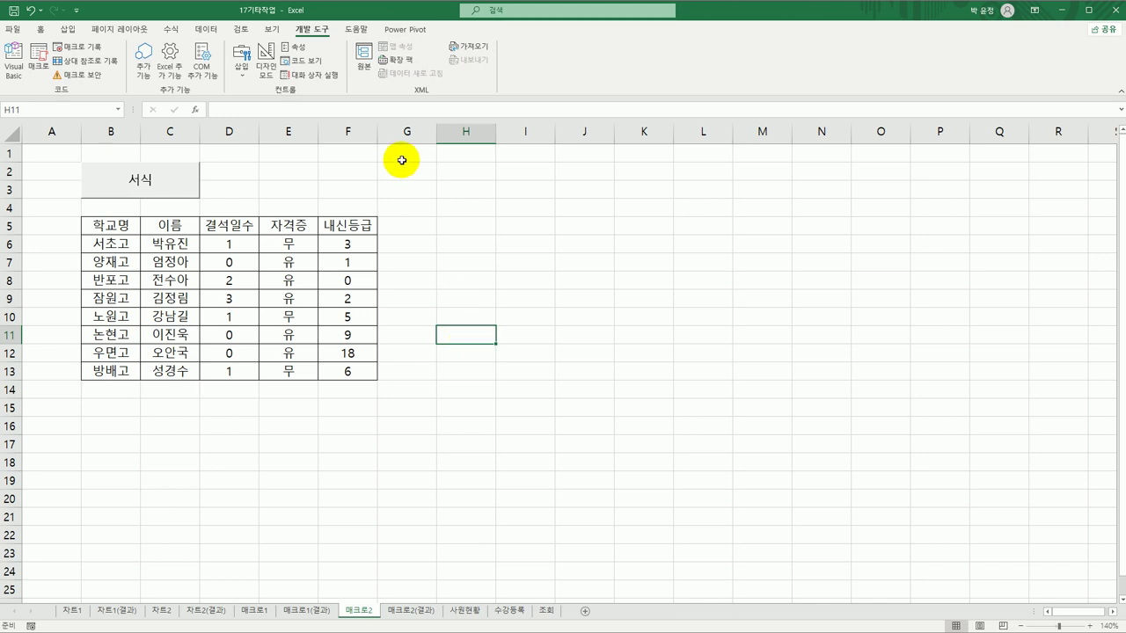
Draw a second form-control button over cells E2:F3.
click(241, 70)
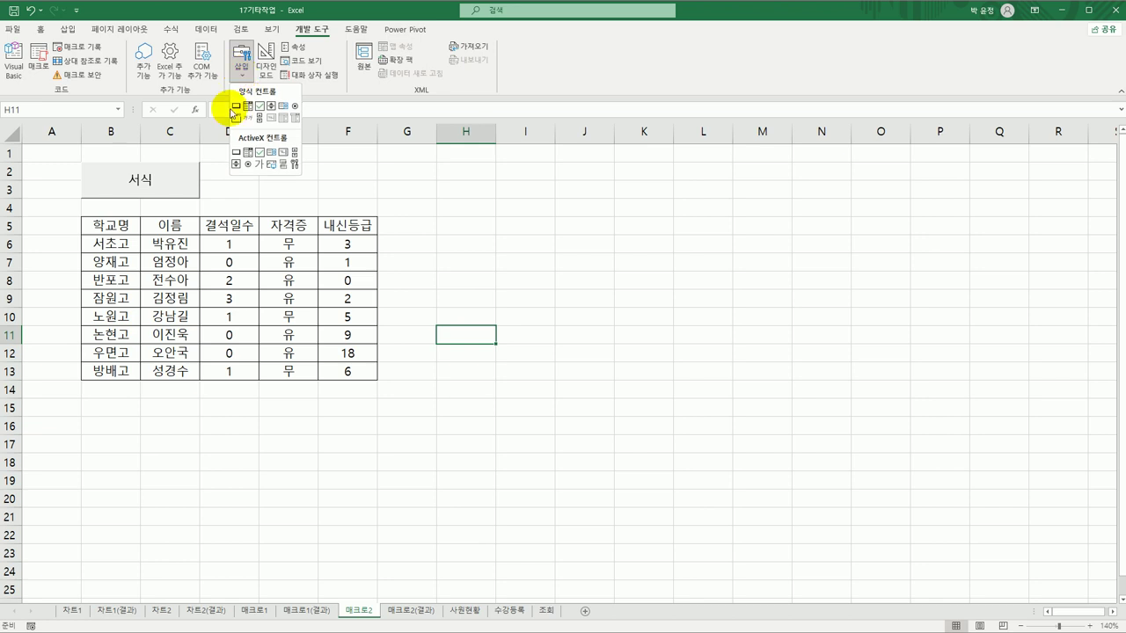
click(237, 106)
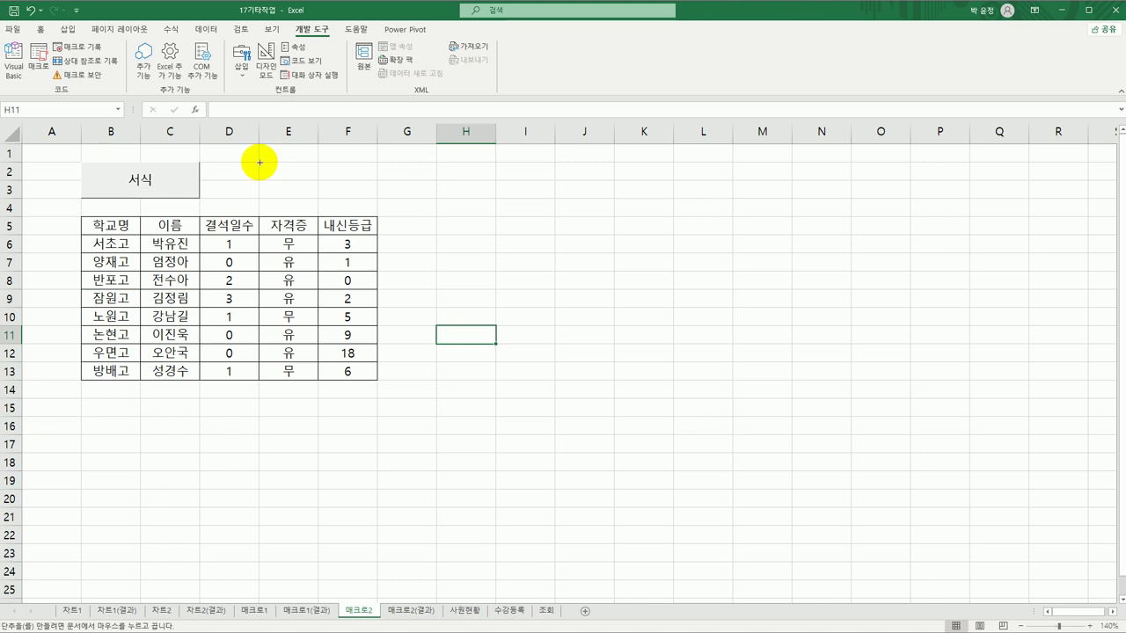
drag(260, 162, 362, 200)
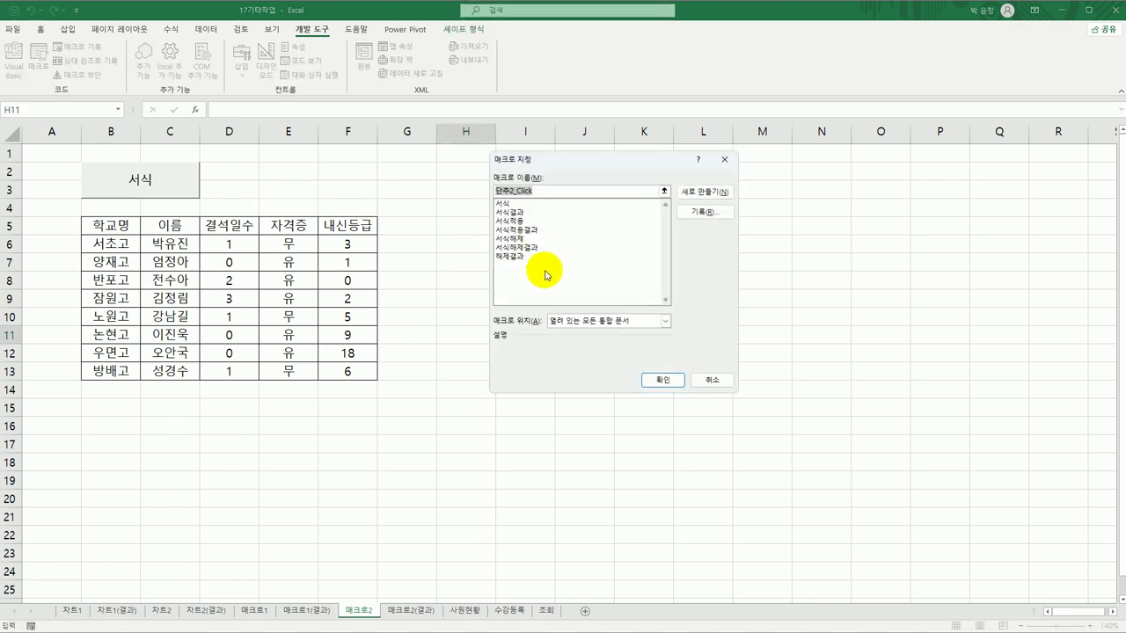
Name the second button's macro 해제 and start recording it in the current workbook.
text(서)
key(BackSpace)
key(BackSpace)
text(서)
click(705, 214)
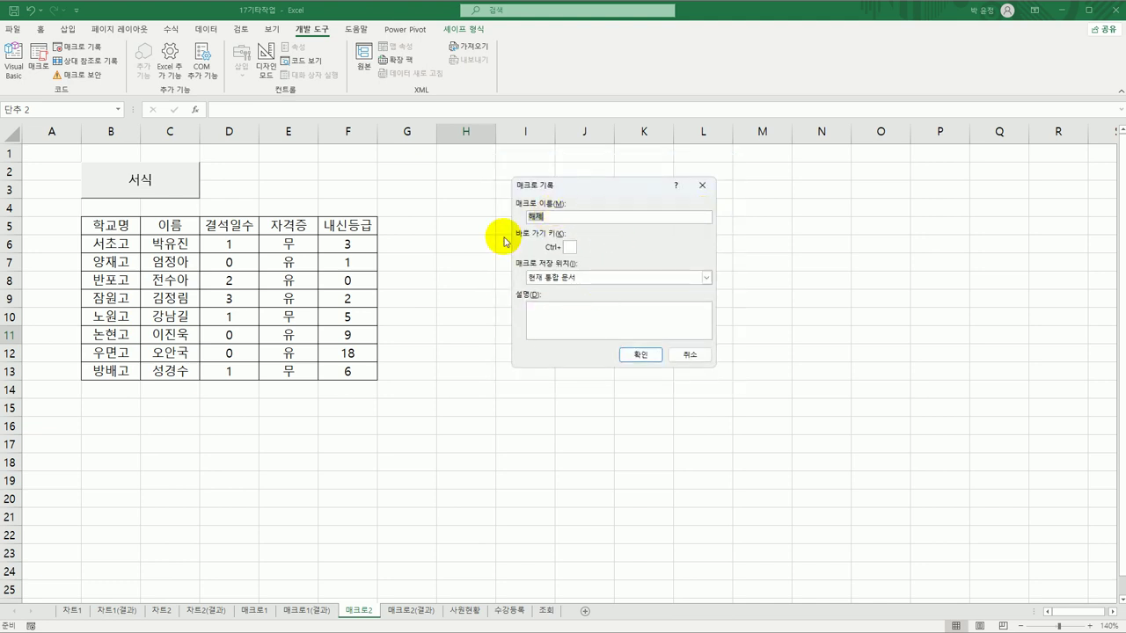
click(640, 355)
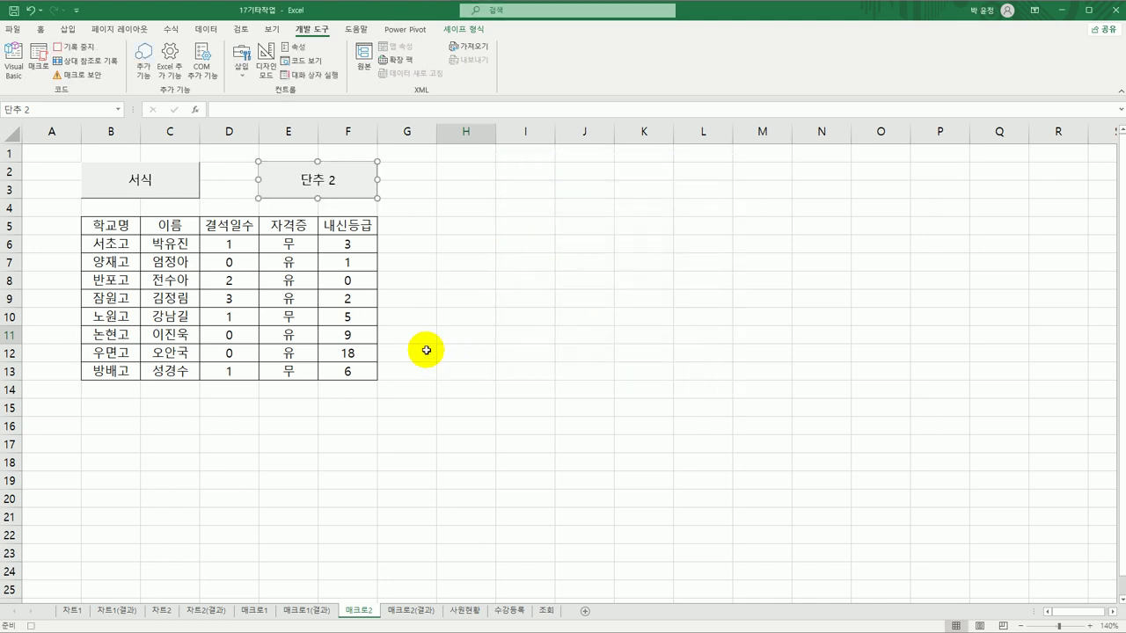
Reset E6:E13 to the 일반 number format, and stop recording the 해제 macro with cell E6 selected.
drag(292, 244, 289, 372)
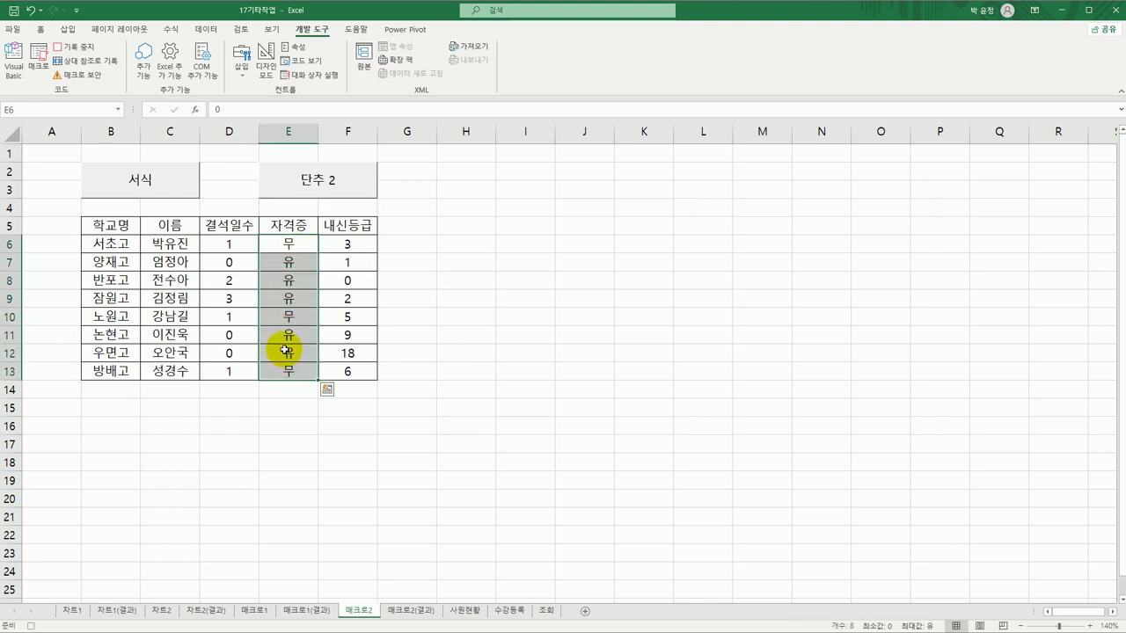
right_click(299, 243)
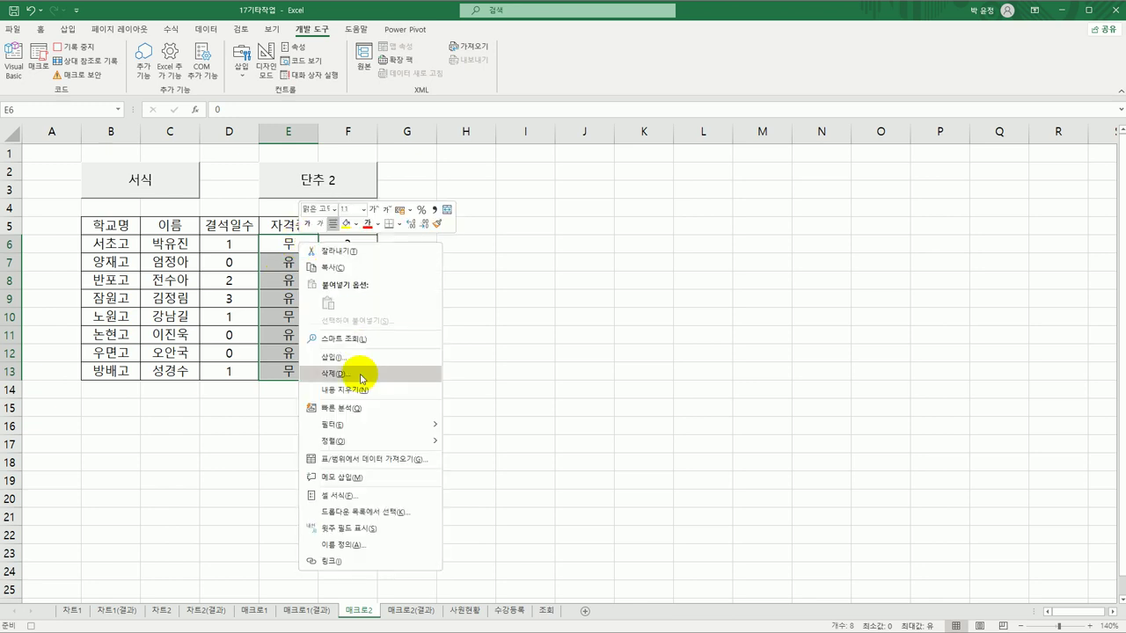
click(354, 493)
drag(390, 307, 607, 96)
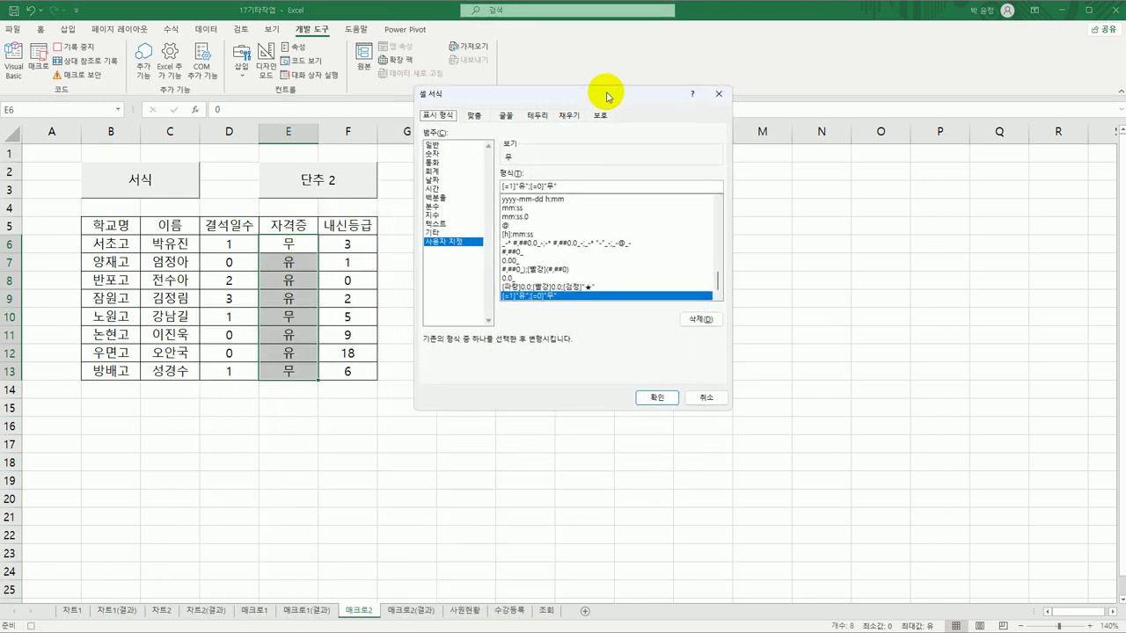
click(465, 145)
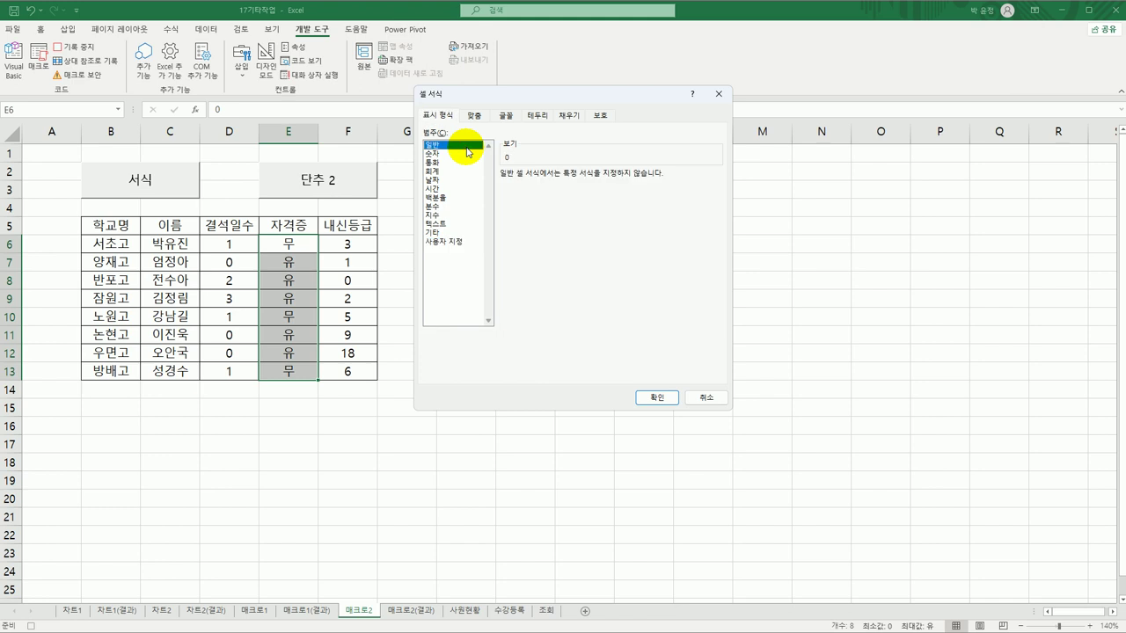
click(649, 397)
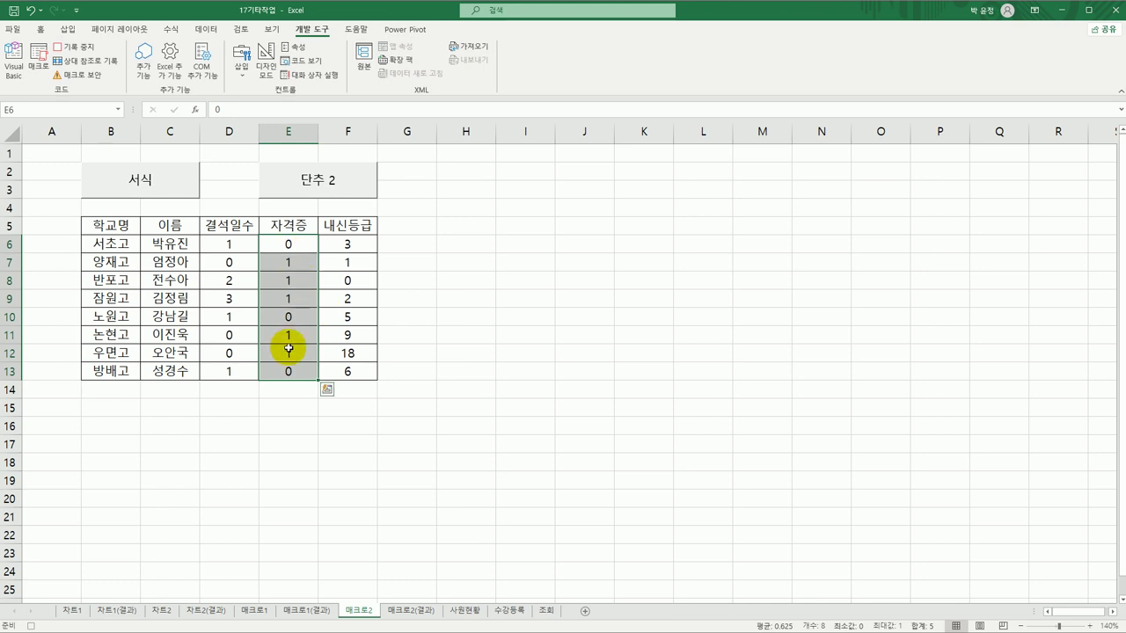
click(313, 244)
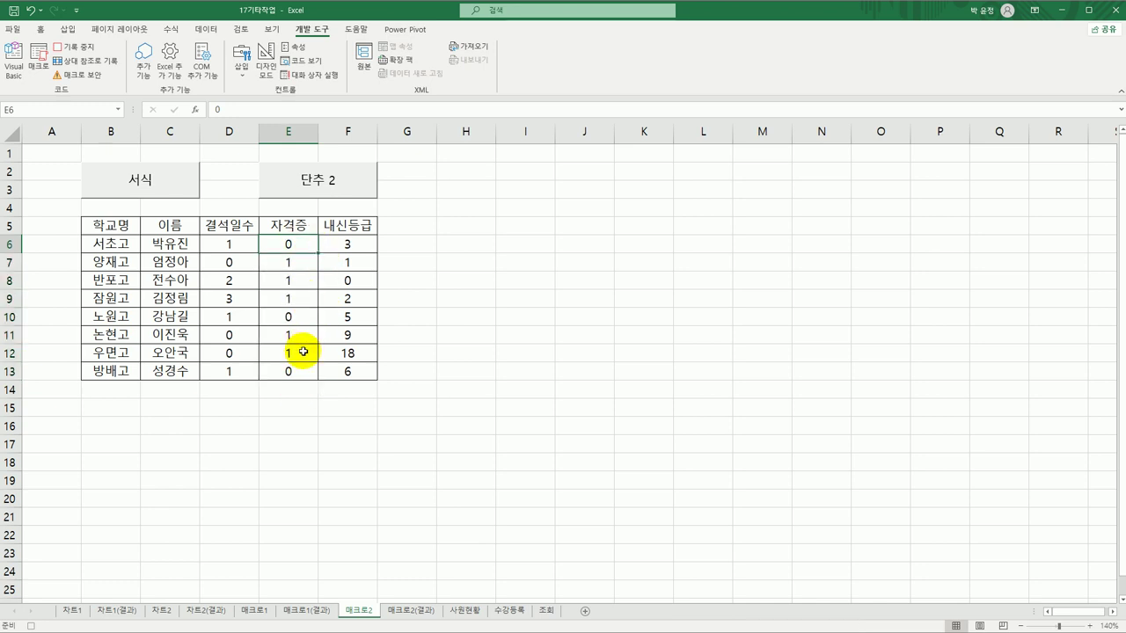
click(71, 46)
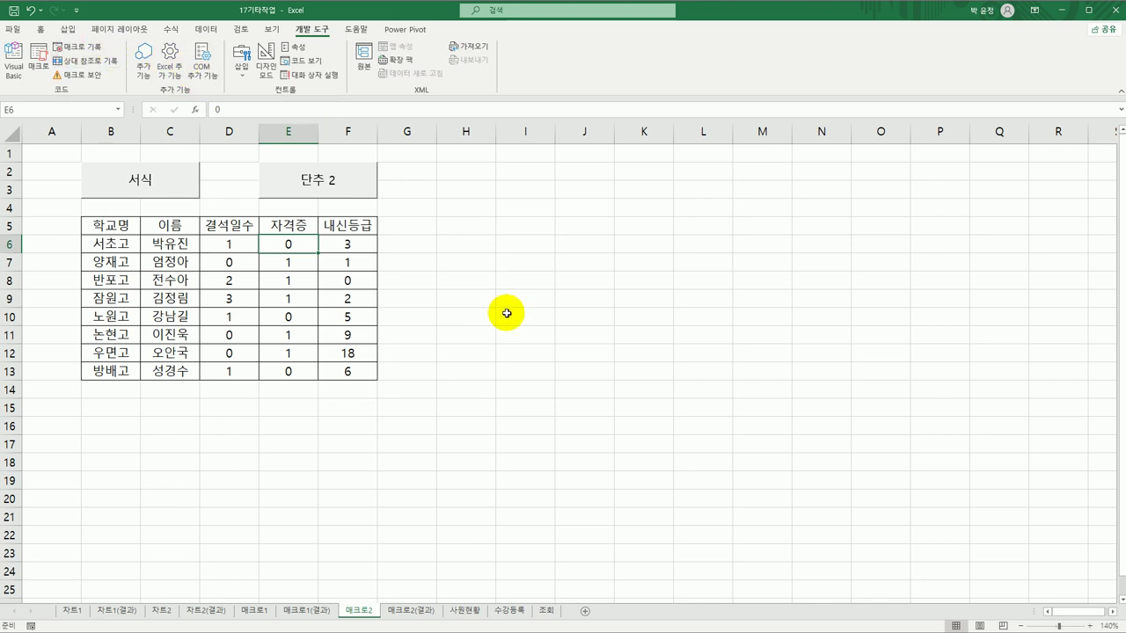
Change the label of the second button, over E2:F3, to 해제.
click(317, 180)
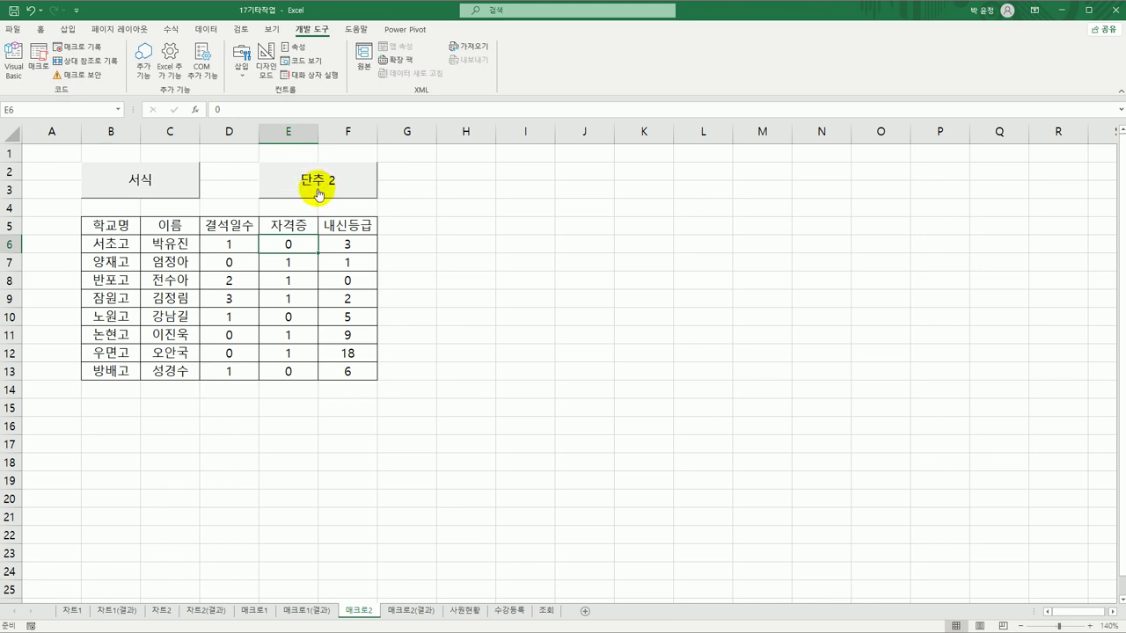
click(319, 185)
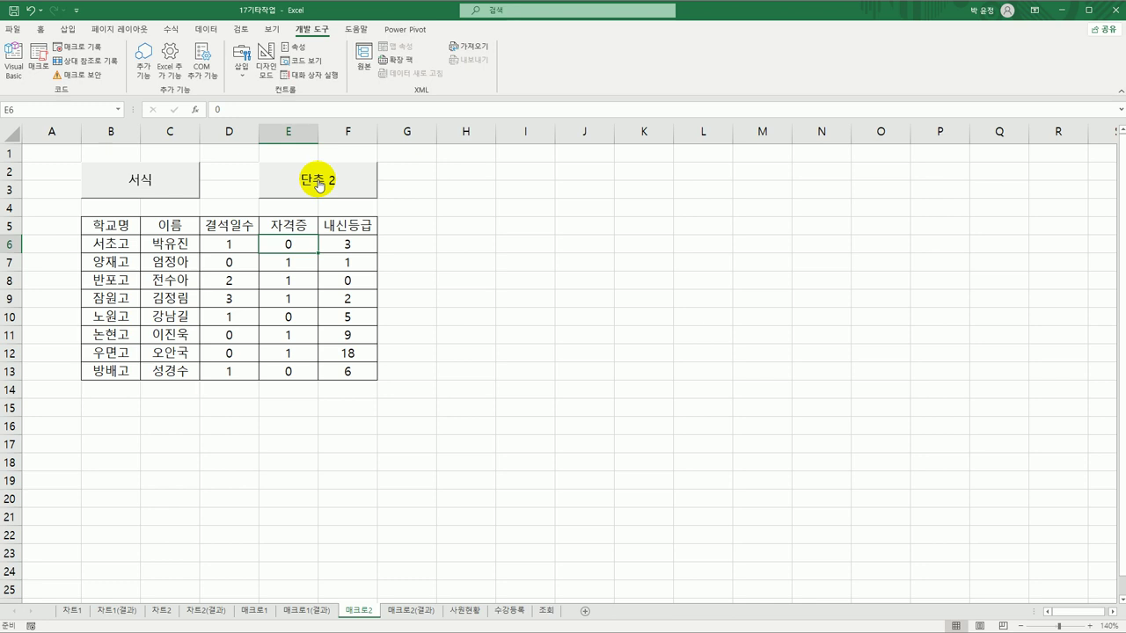
right_click(319, 183)
click(372, 234)
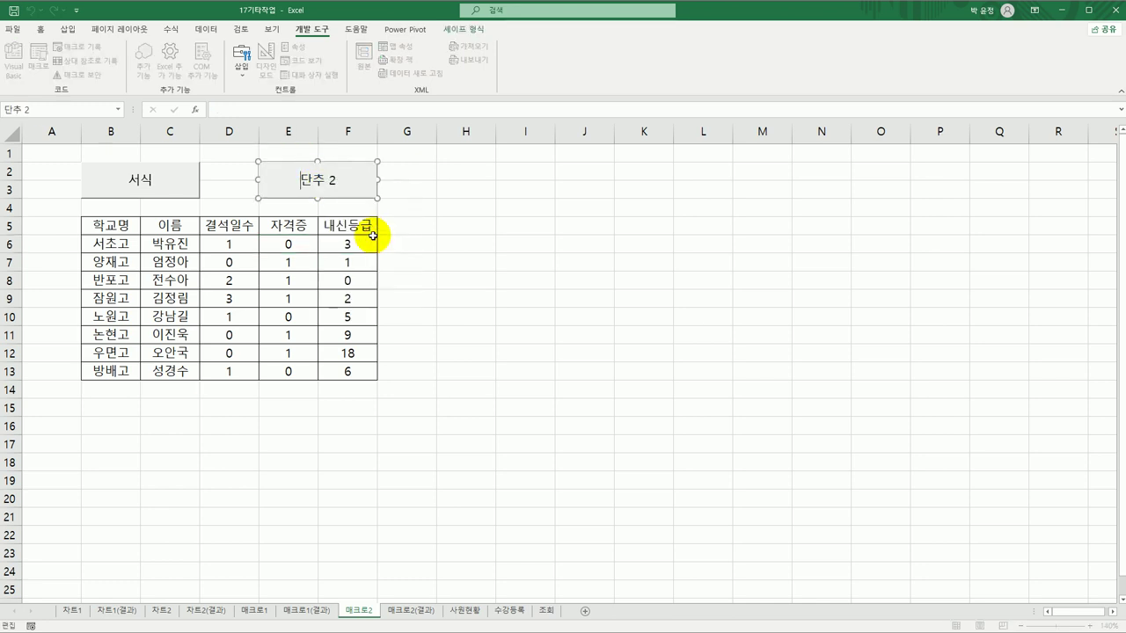
key(ctrl+a)
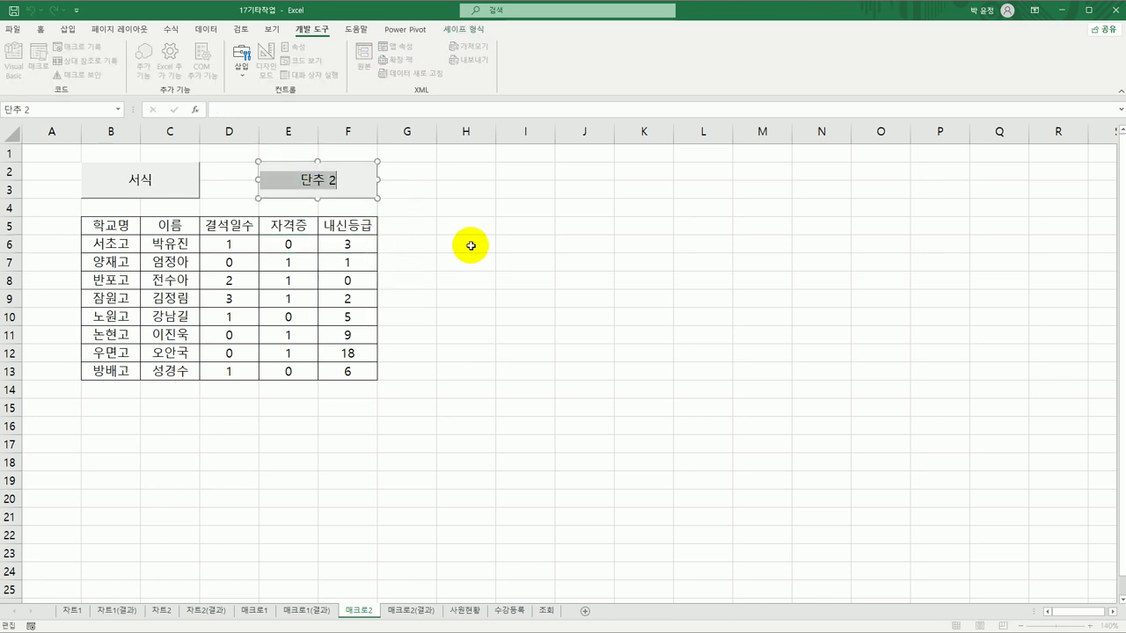
text(해제)
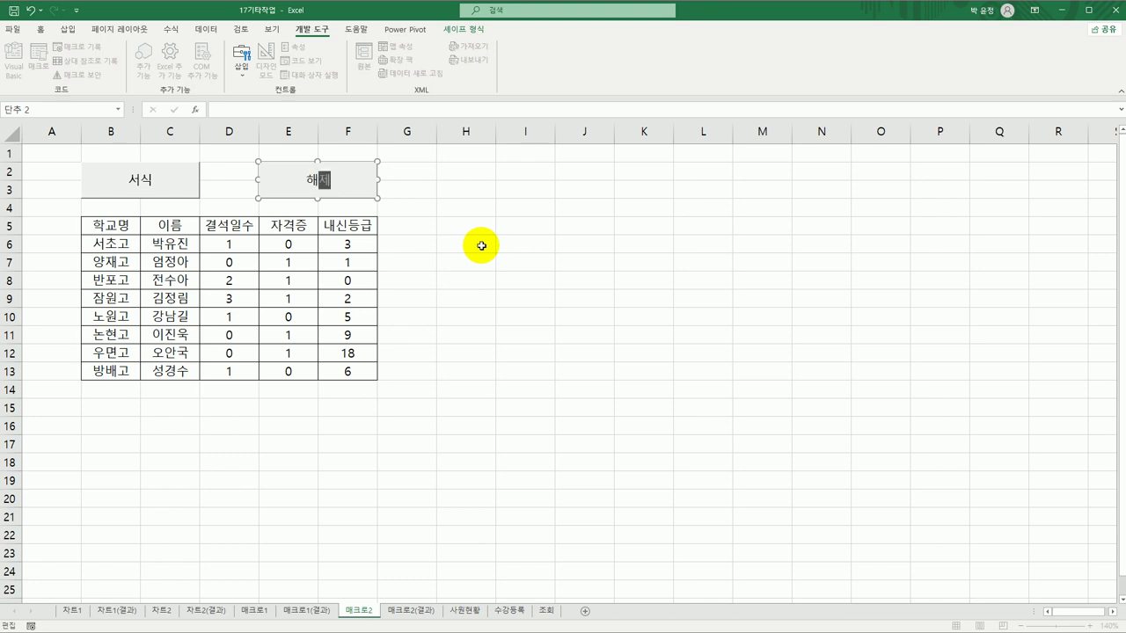
click(472, 246)
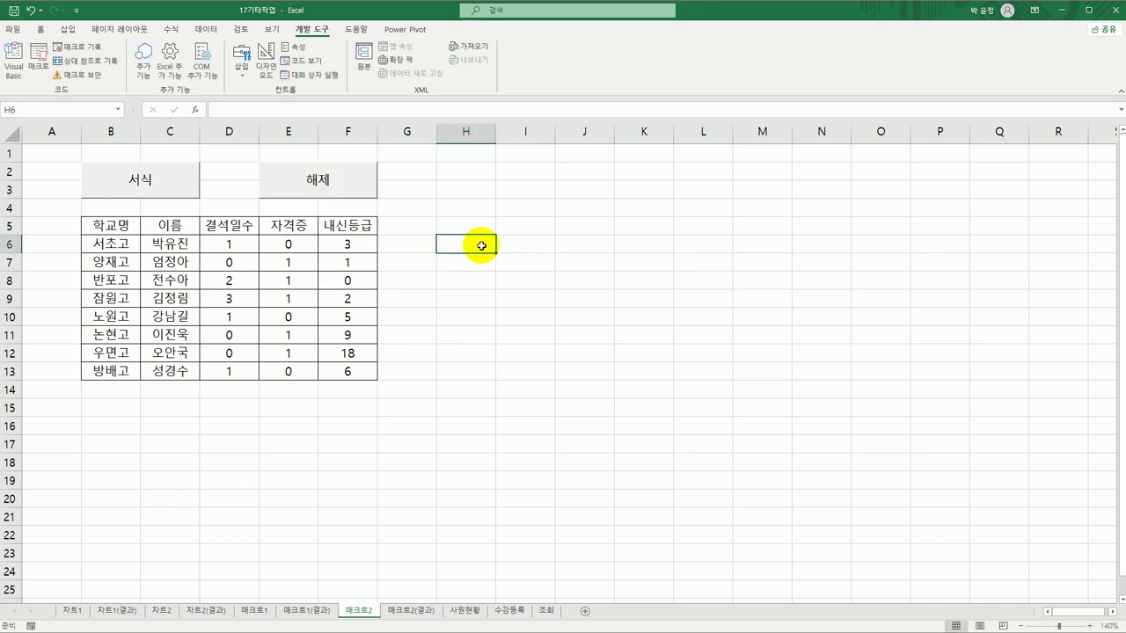
Test both buttons on 매크로2 by running 서식, 해제 and 서식 again on the 자격증 column.
click(150, 182)
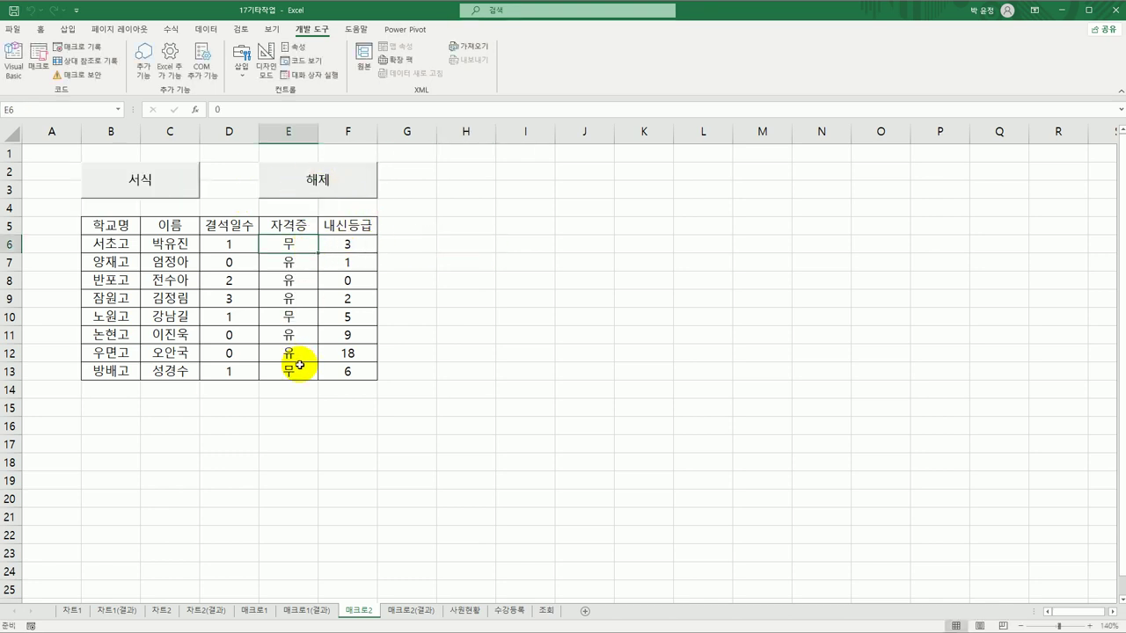
click(325, 185)
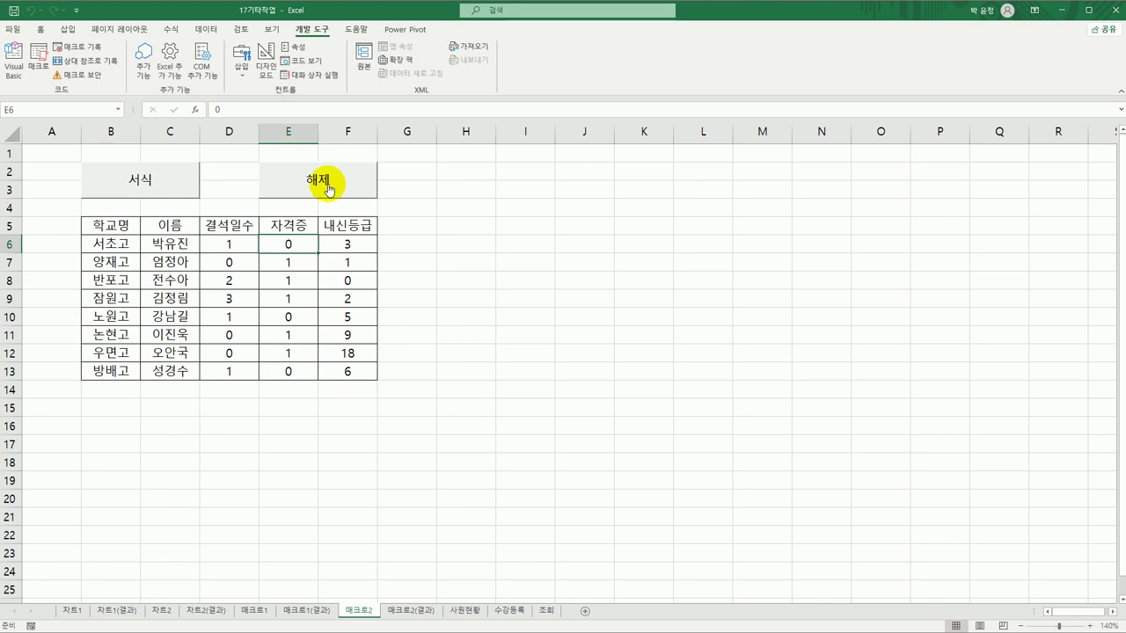
click(194, 185)
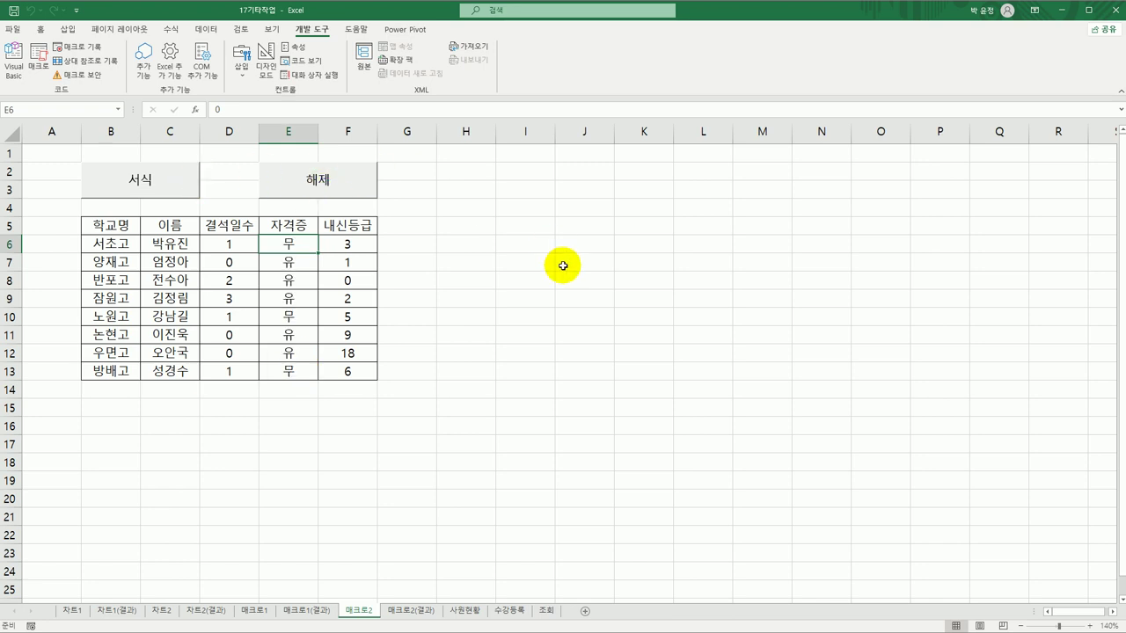
click(563, 265)
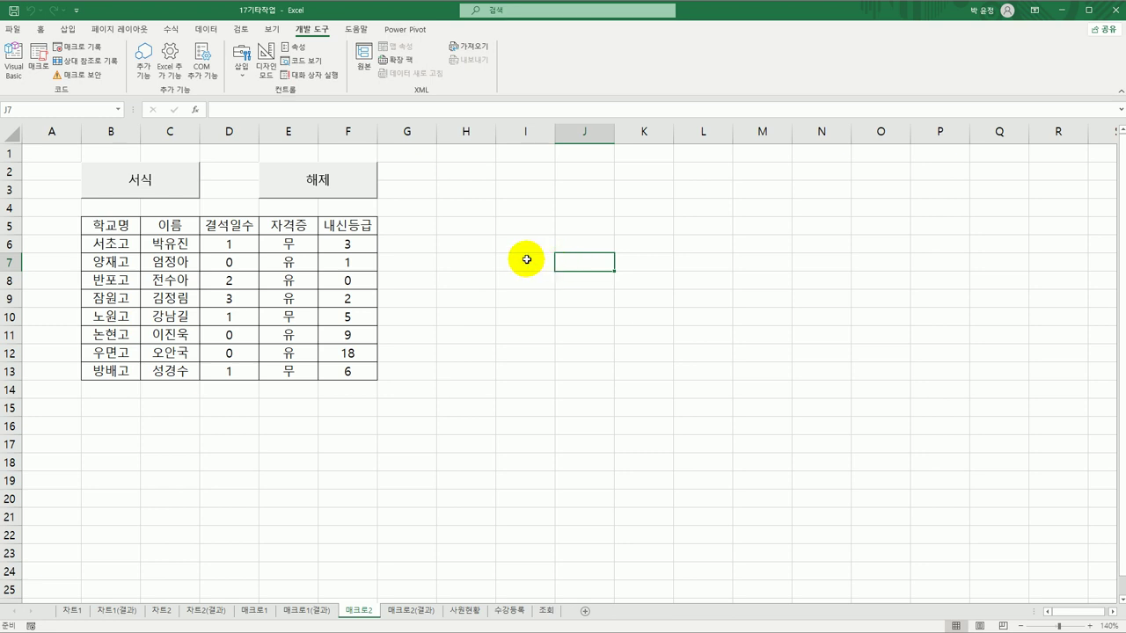
click(546, 243)
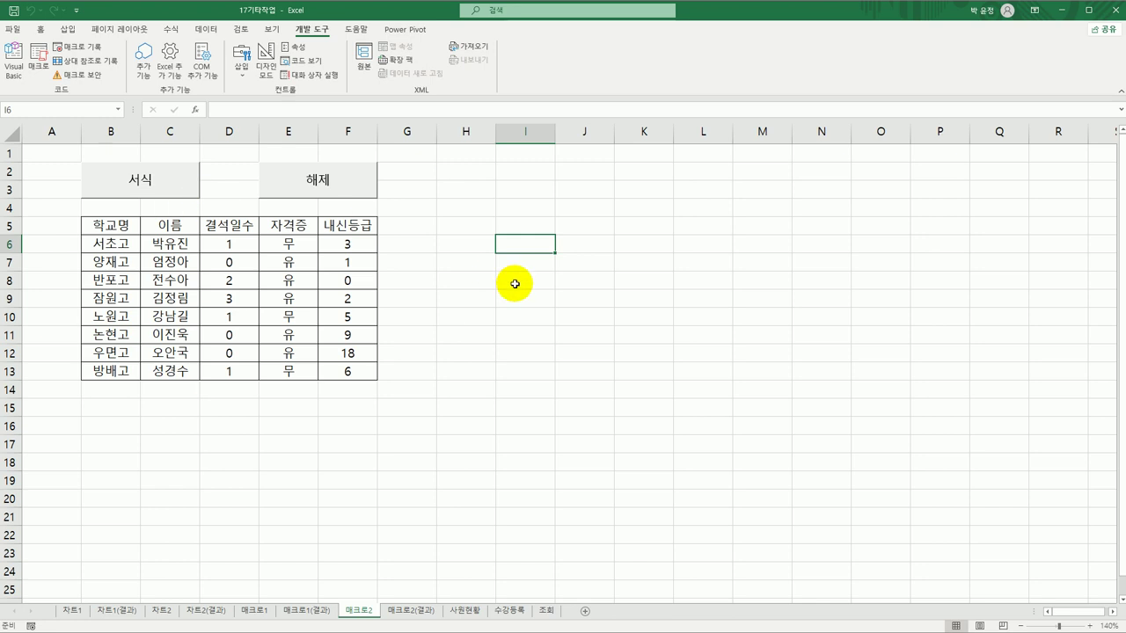
click(446, 323)
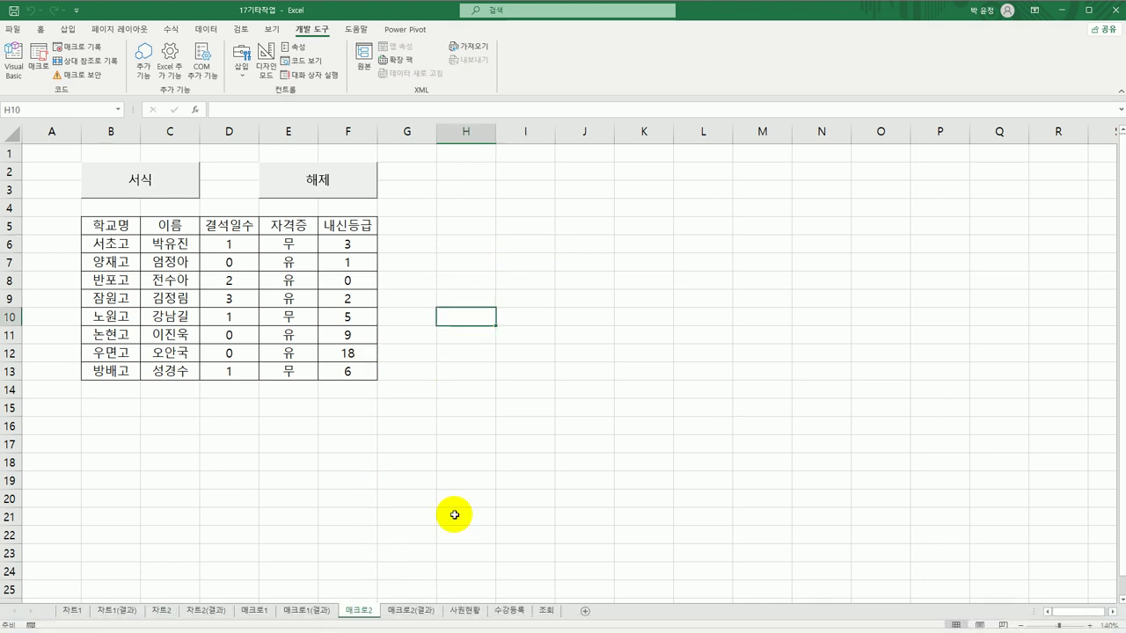
Run the 서식 macro on the 매크로2(결과) sheet and compare that sheet with 매크로2.
click(411, 609)
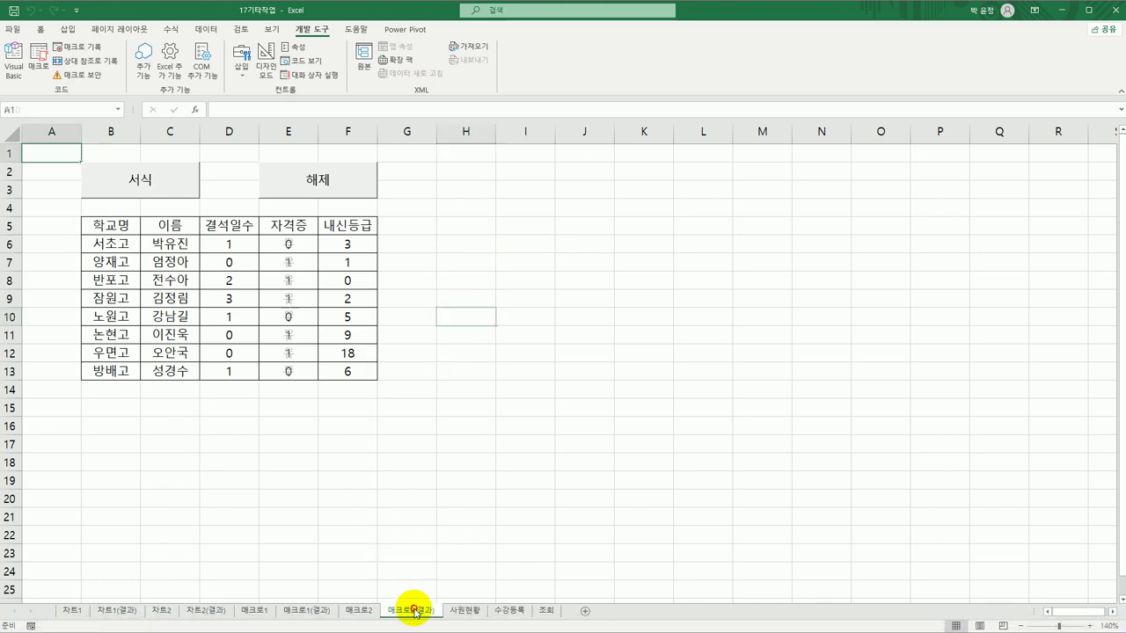
click(180, 196)
click(362, 609)
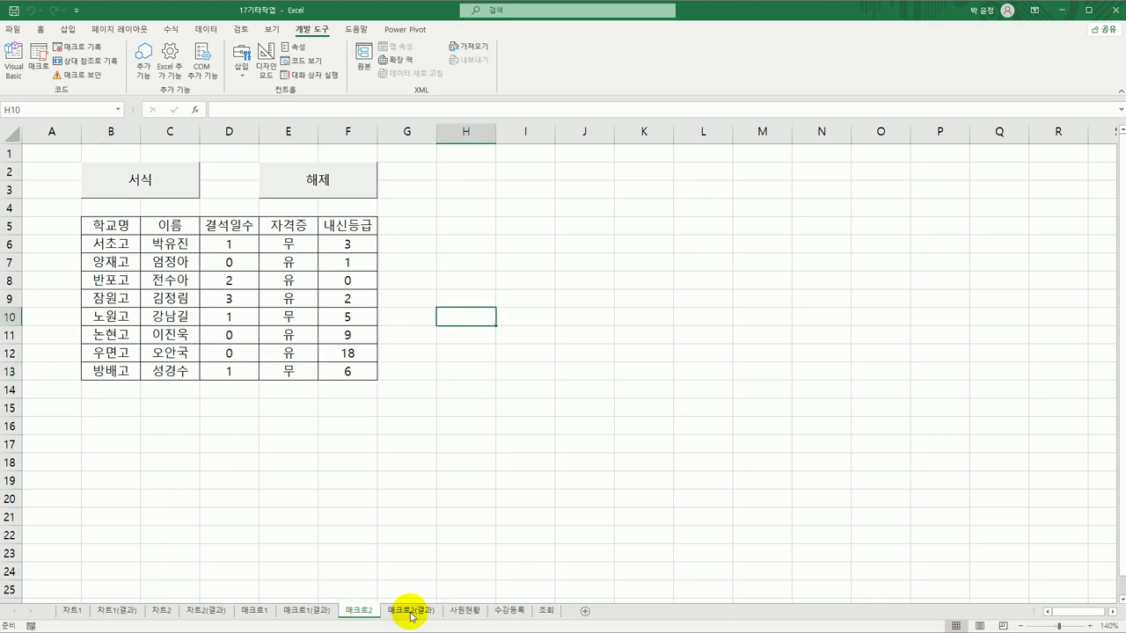
click(411, 613)
click(364, 612)
click(411, 612)
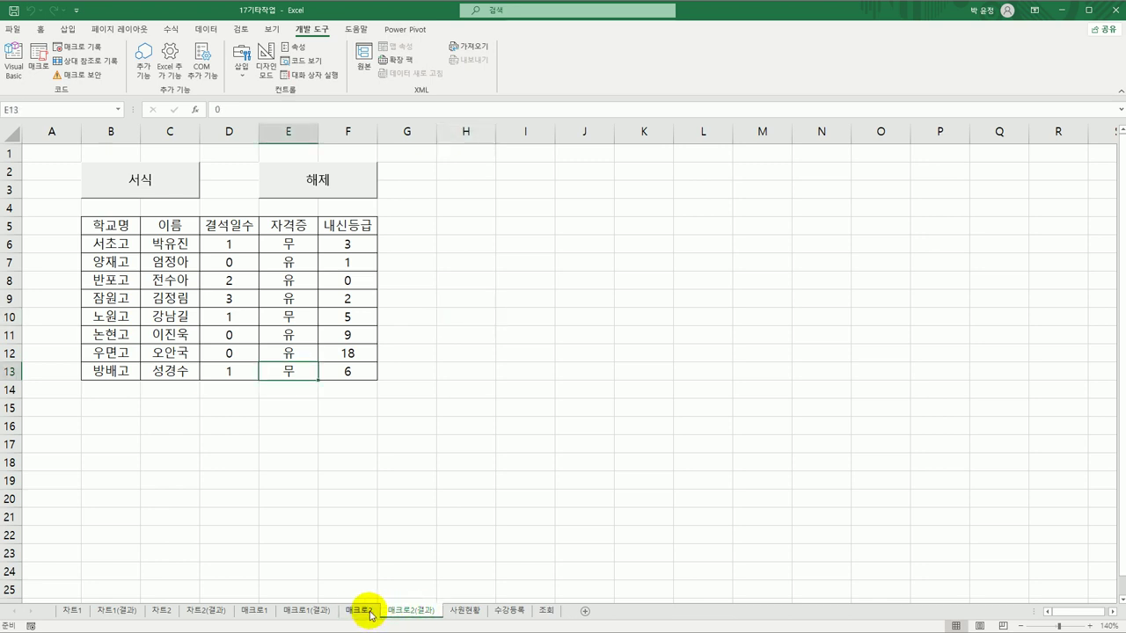
click(370, 614)
click(536, 487)
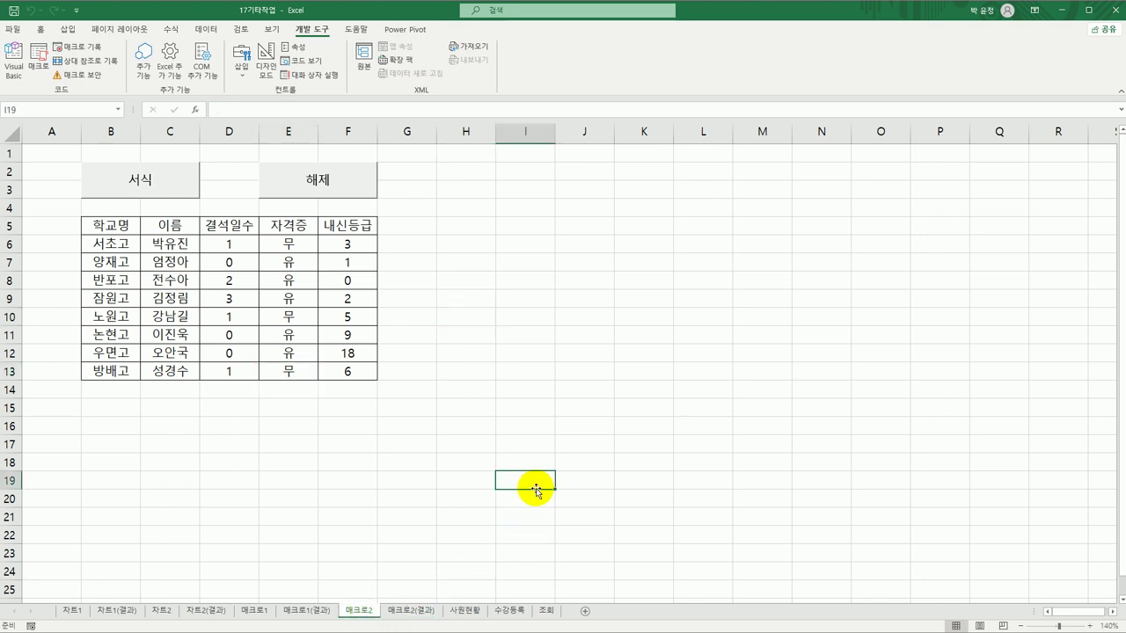